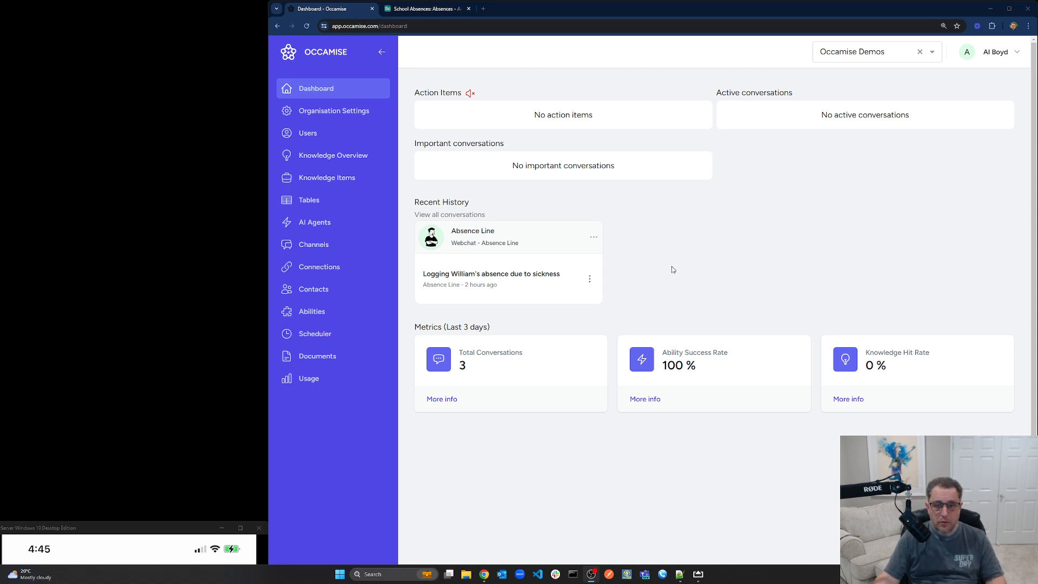
Check the Absences table of the School Absences base in Airtable, and return to the Occamise dashboard
click(424, 9)
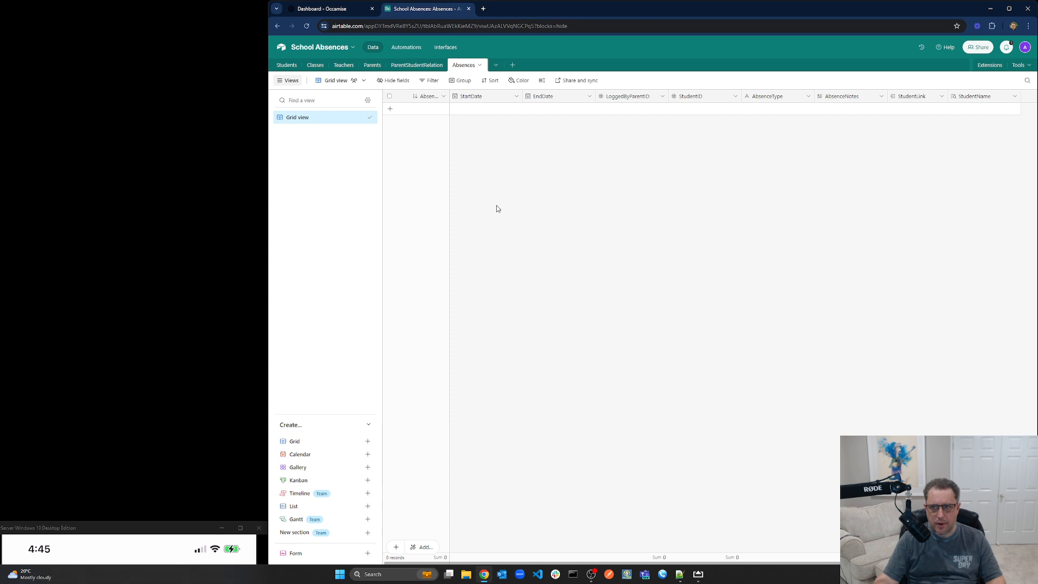
click(319, 8)
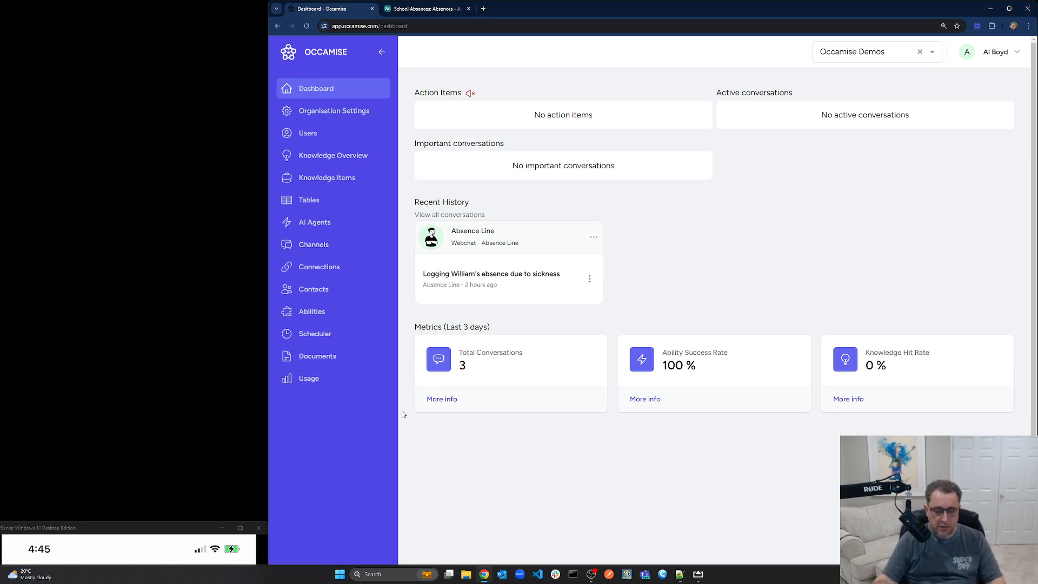
Open the Get Parent Details ability and expand the function parameters of its Step 1 request
click(313, 318)
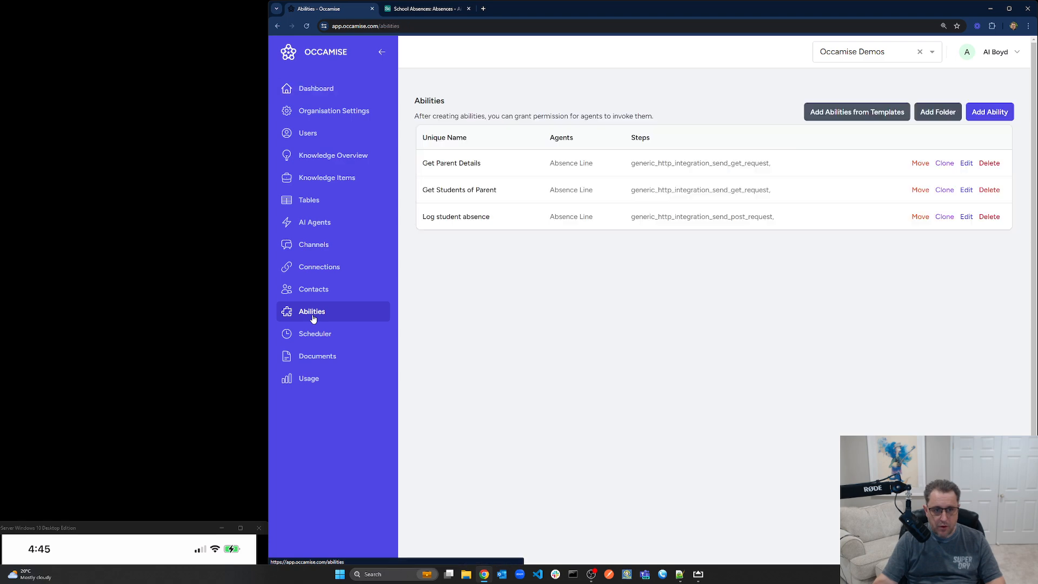
click(445, 163)
scroll(595, 325, down, 4)
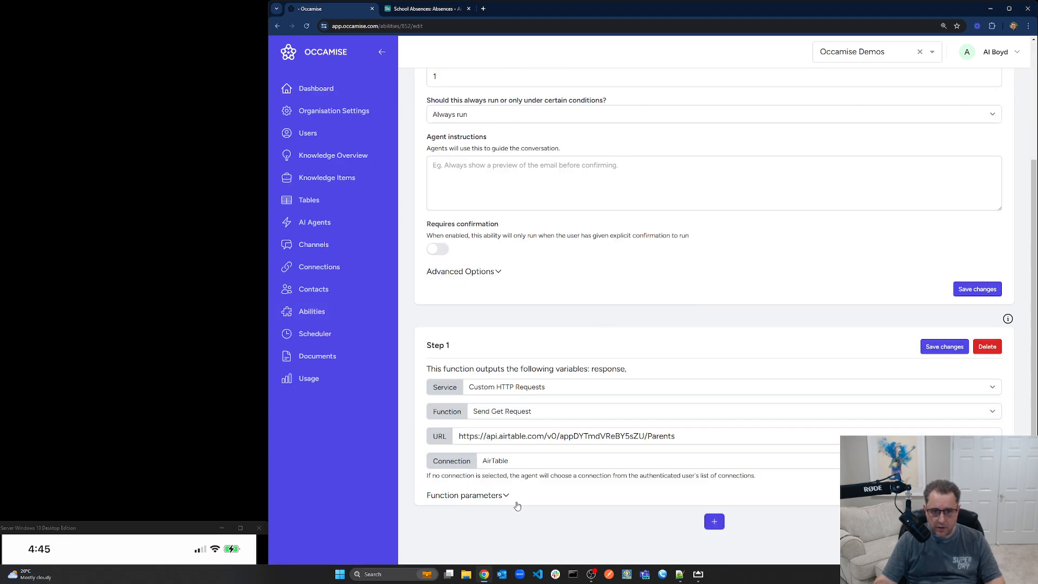
click(479, 496)
scroll(550, 458, down, 2)
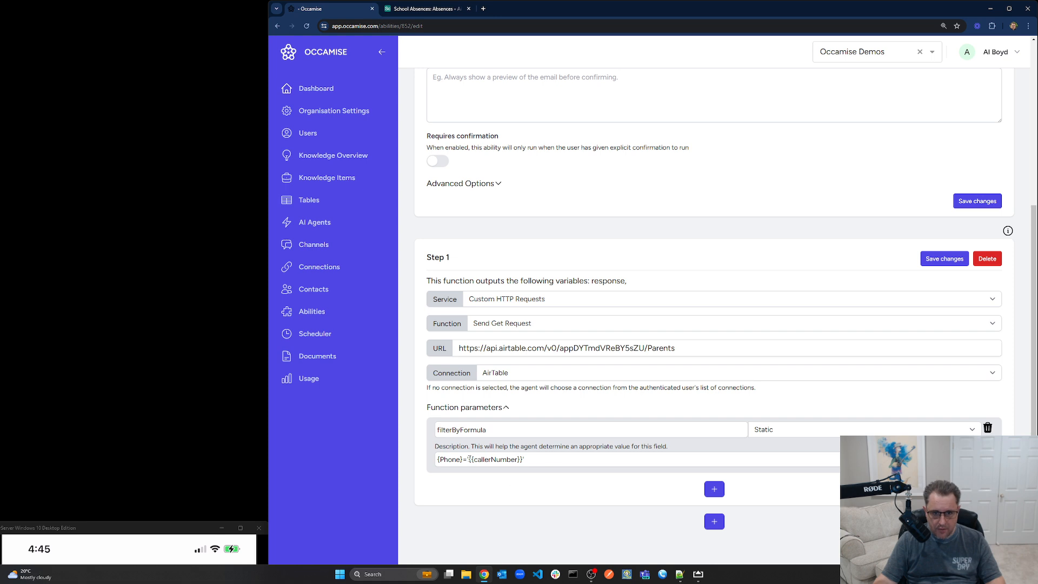
Examine the callerNumber variable used in the filterByFormula parameter's Phone formula
drag(468, 459, 524, 461)
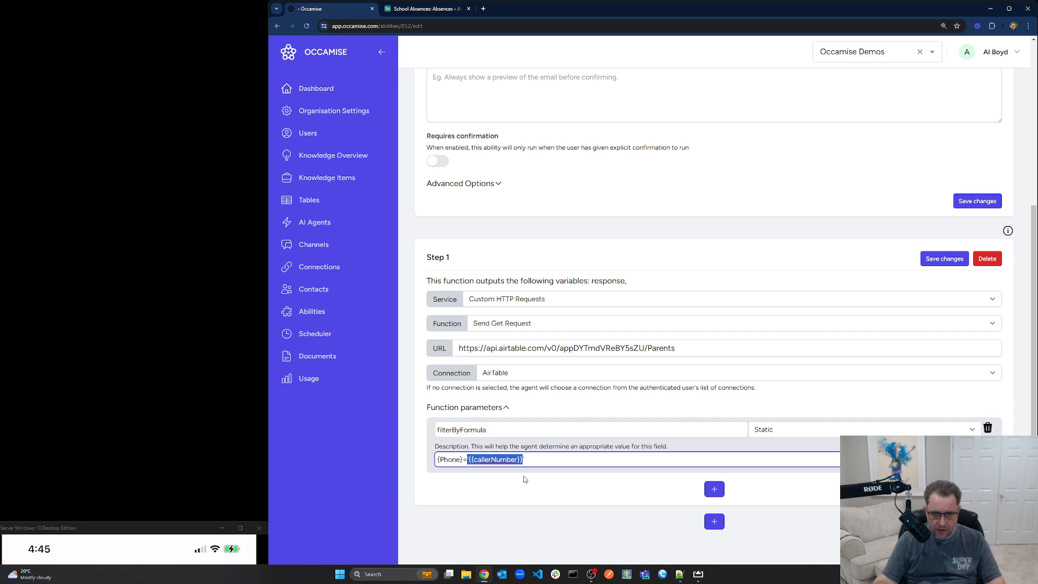
click(524, 460)
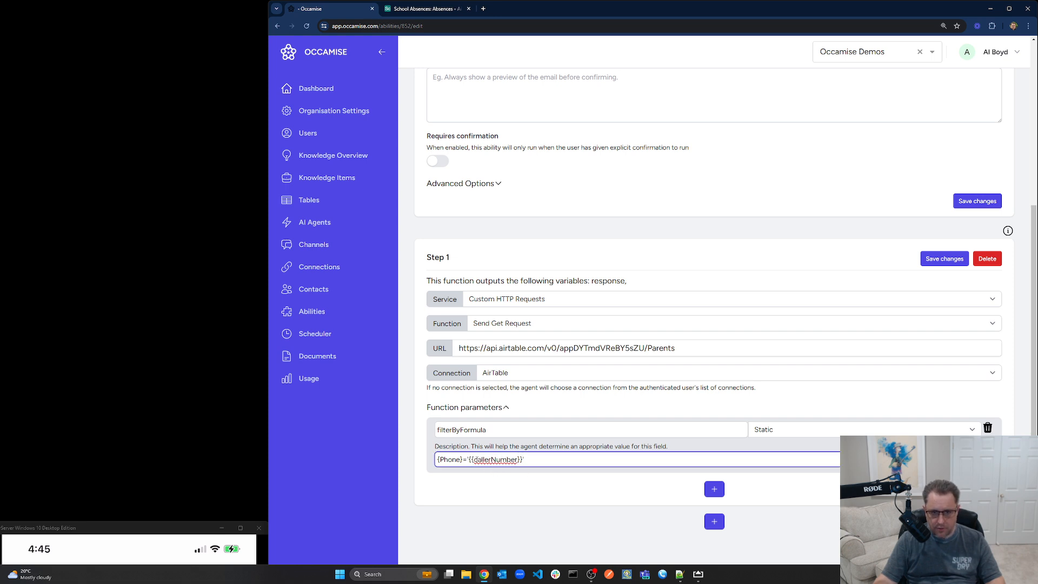
drag(523, 459, 468, 460)
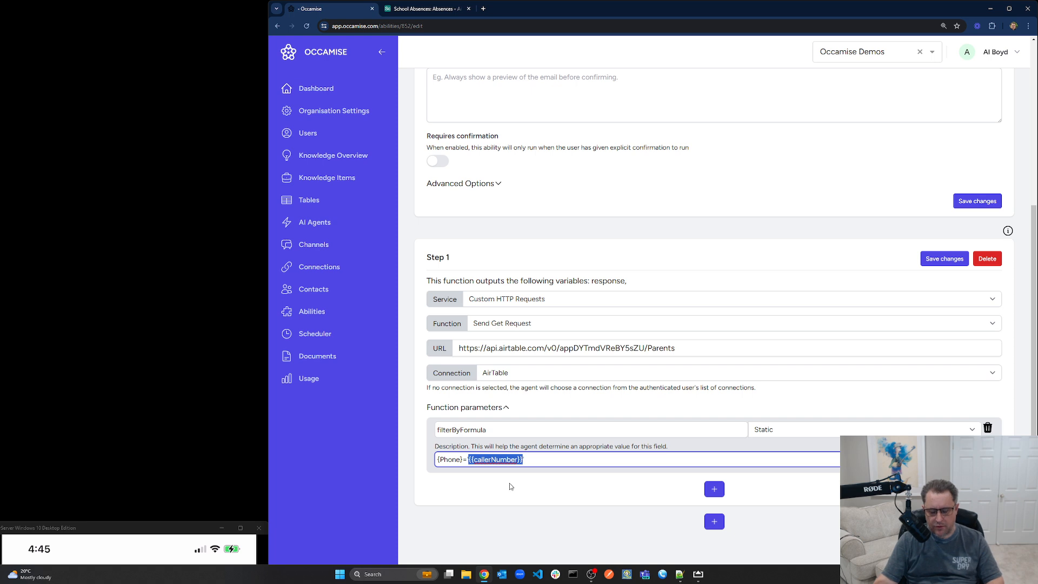
click(520, 460)
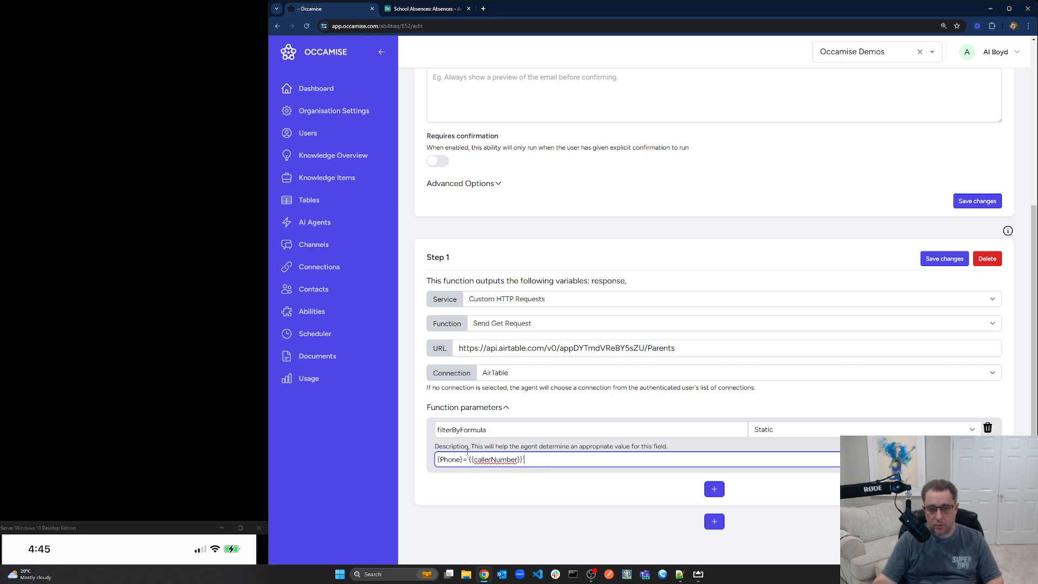
drag(468, 460, 523, 459)
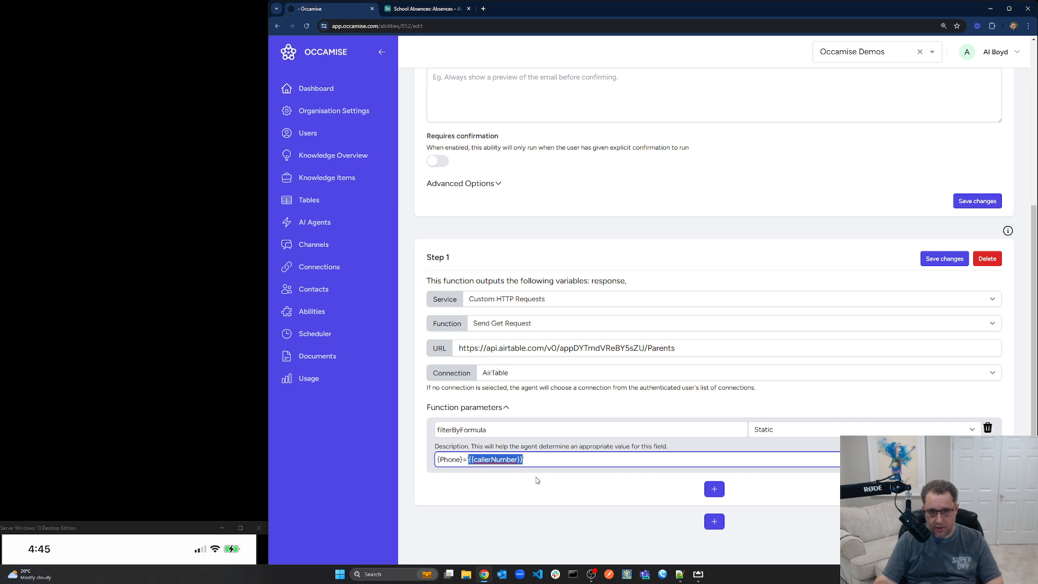
click(541, 460)
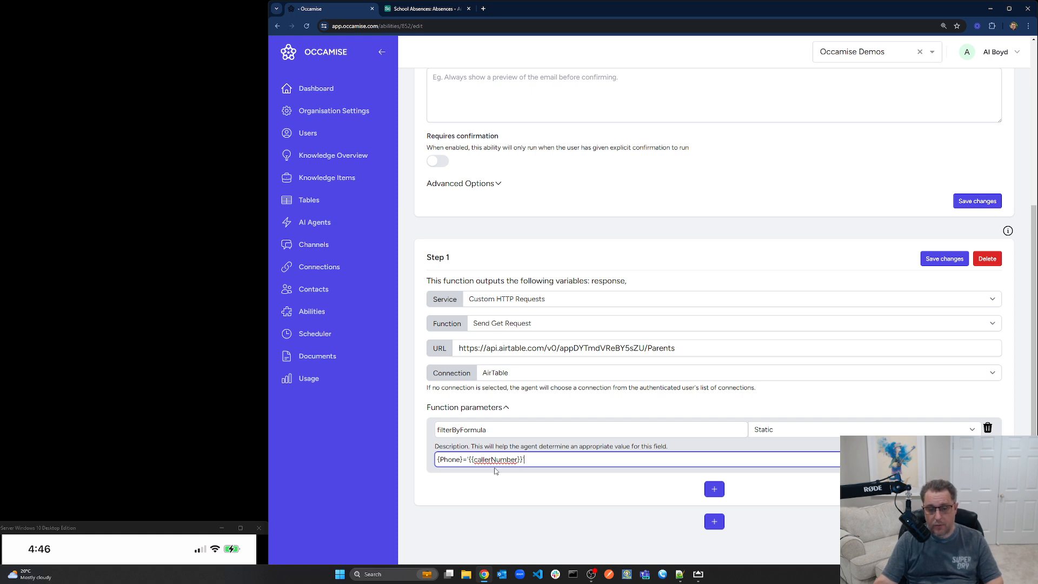
double_click(495, 460)
click(542, 463)
Review the list of variables available to ability steps, and return to the ability's general settings
click(1007, 231)
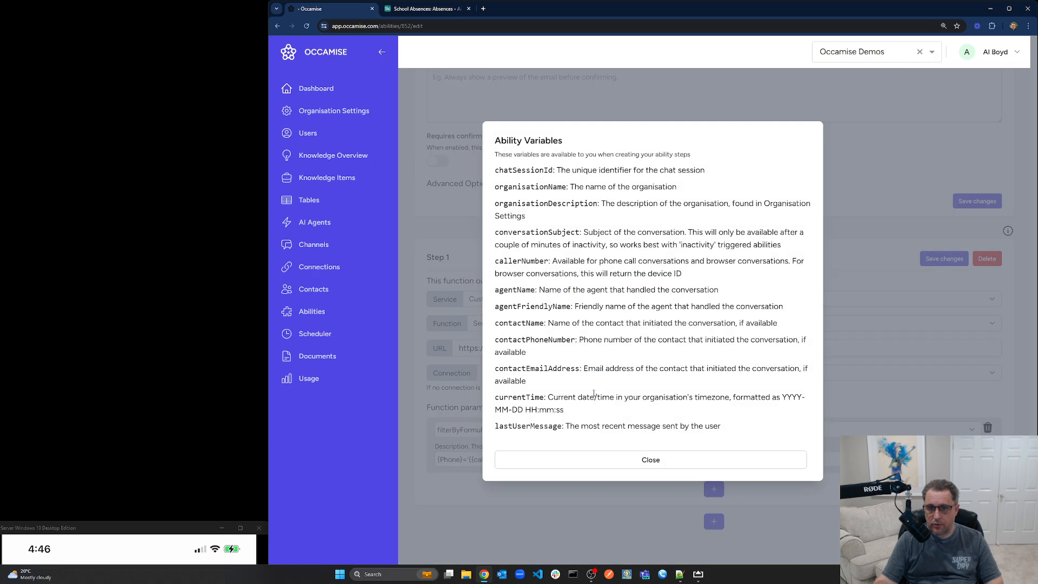
click(638, 461)
scroll(545, 311, up, 5)
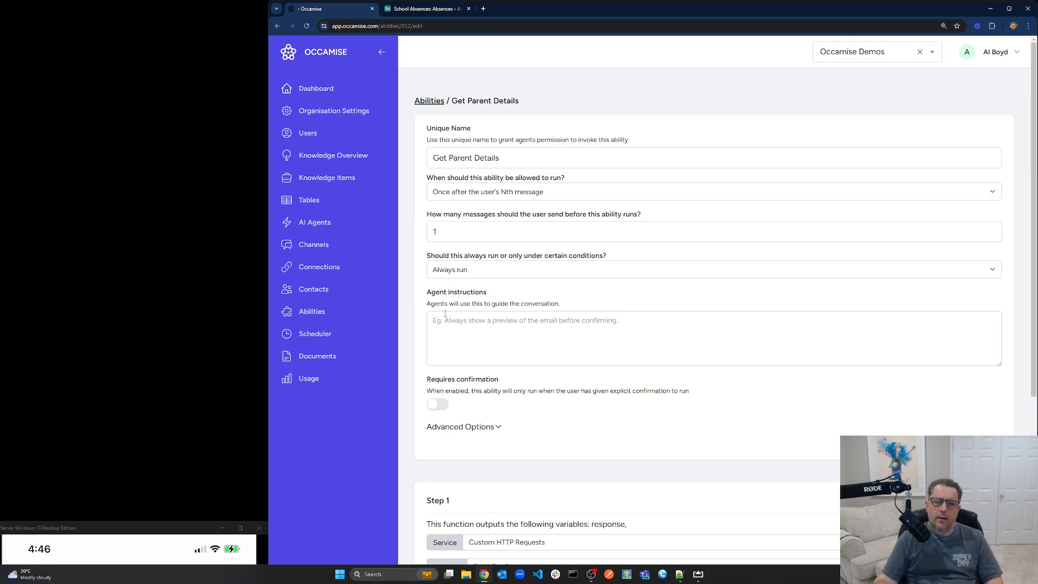
Switch the shared AirTable connection's availability to My Colleagues, set it back to Anyone, and update the connection
click(320, 271)
click(843, 100)
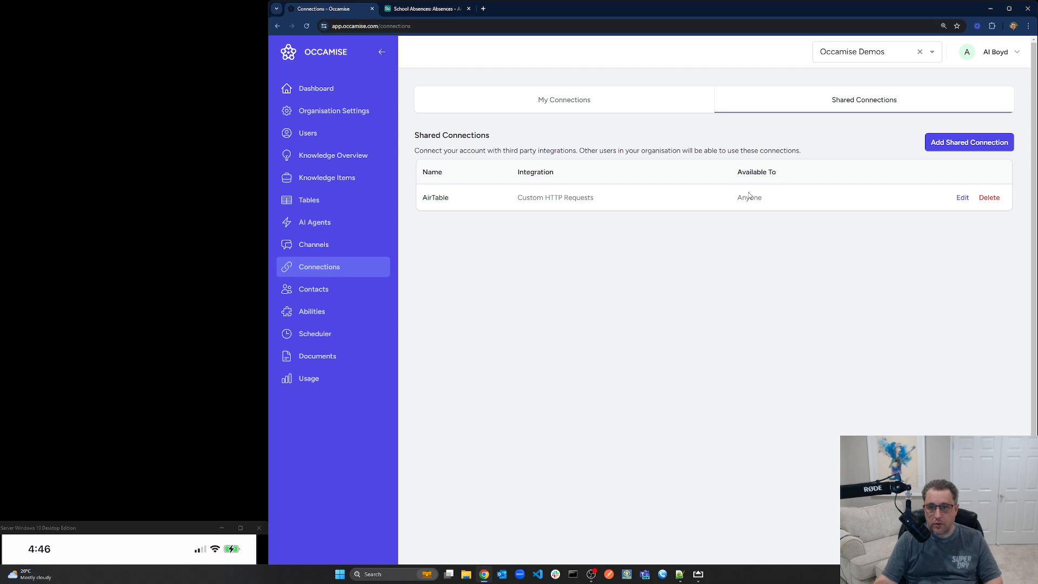
click(961, 197)
click(610, 328)
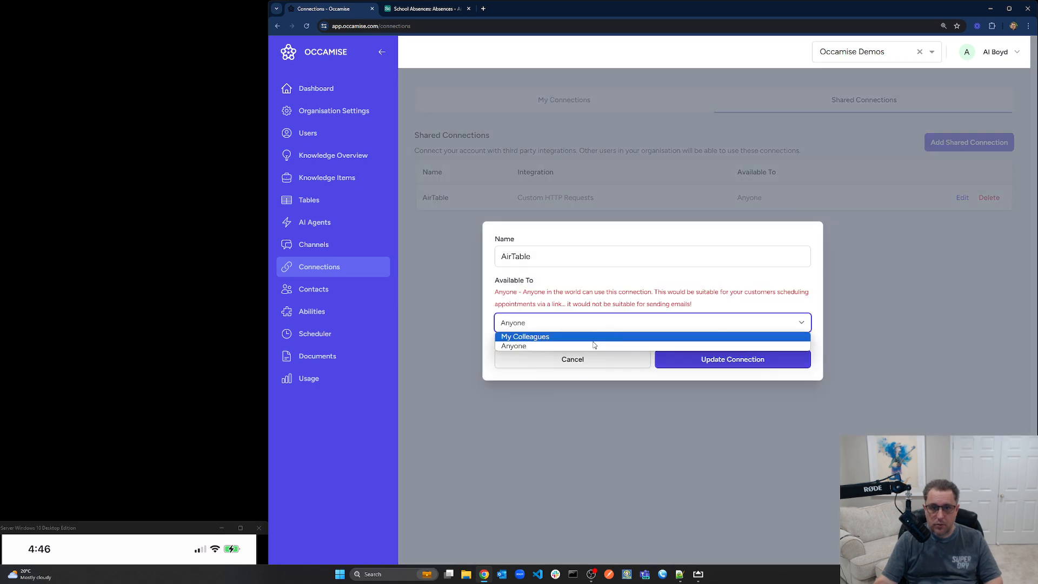
click(586, 340)
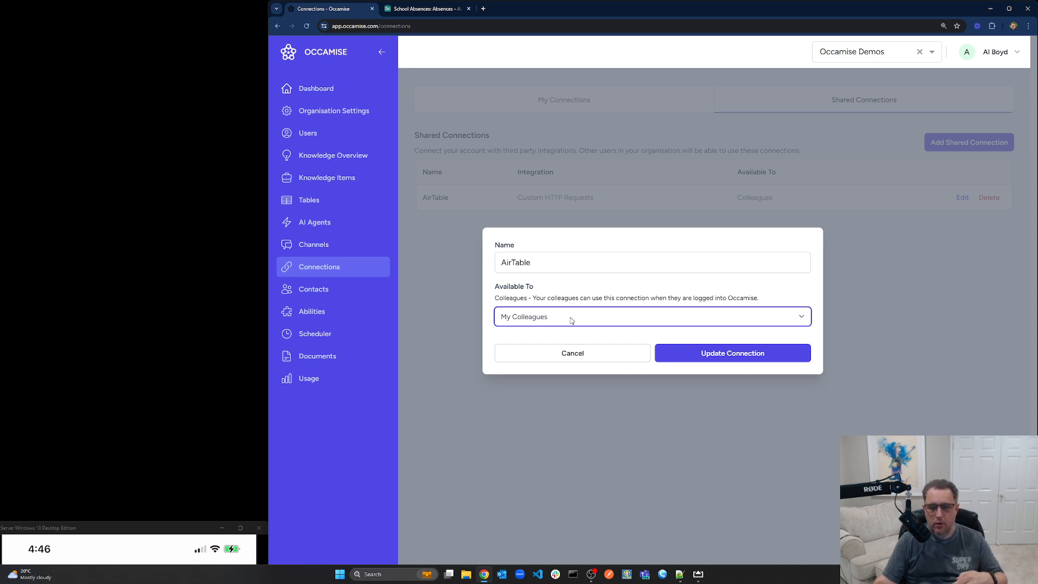
click(571, 320)
click(566, 341)
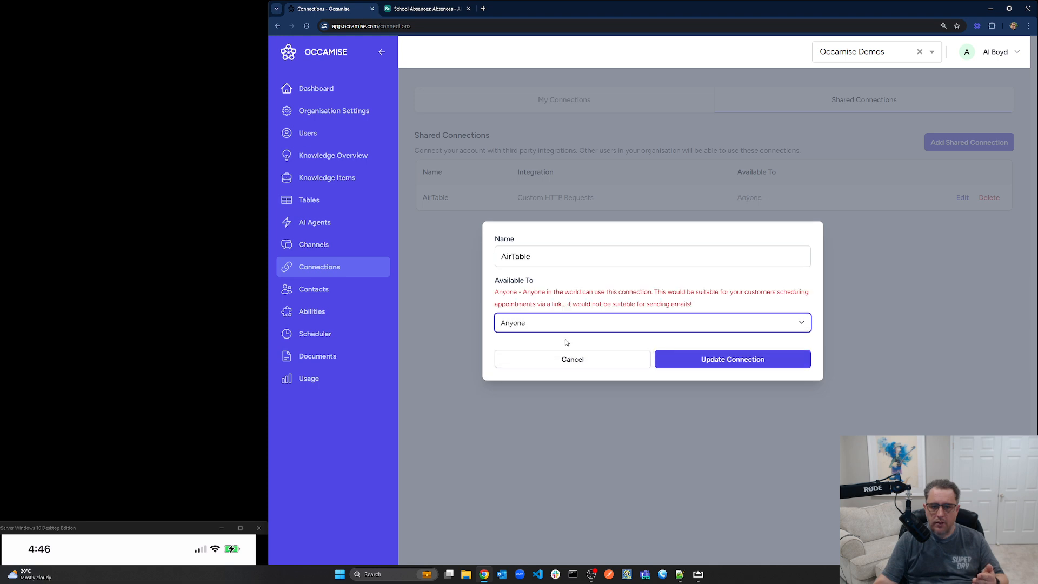
click(706, 362)
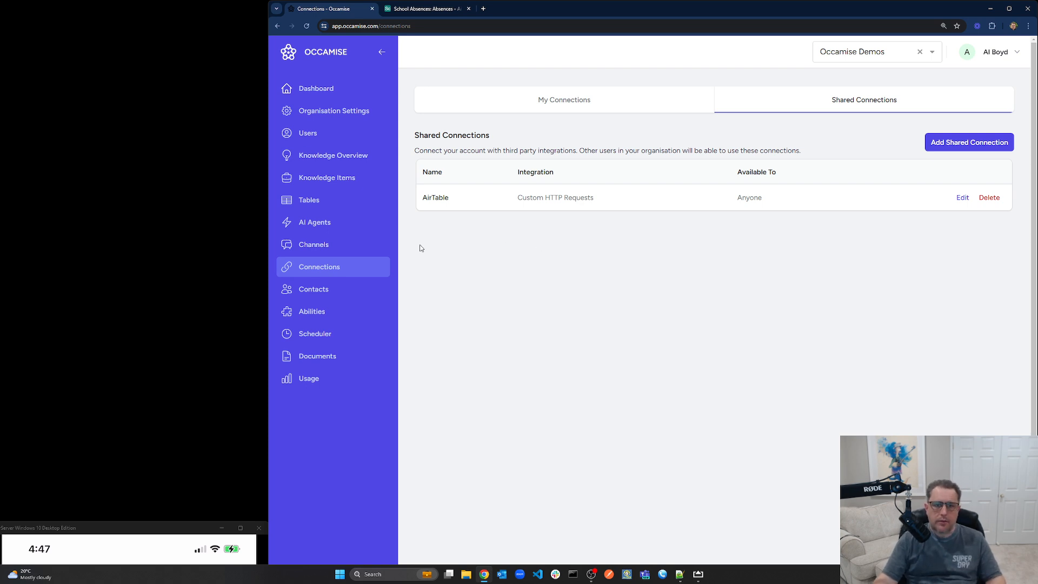
Create a Voice (PSTN) channel named "Absence Line Voice" that uses the Absence Line agent and the available phone number
click(313, 246)
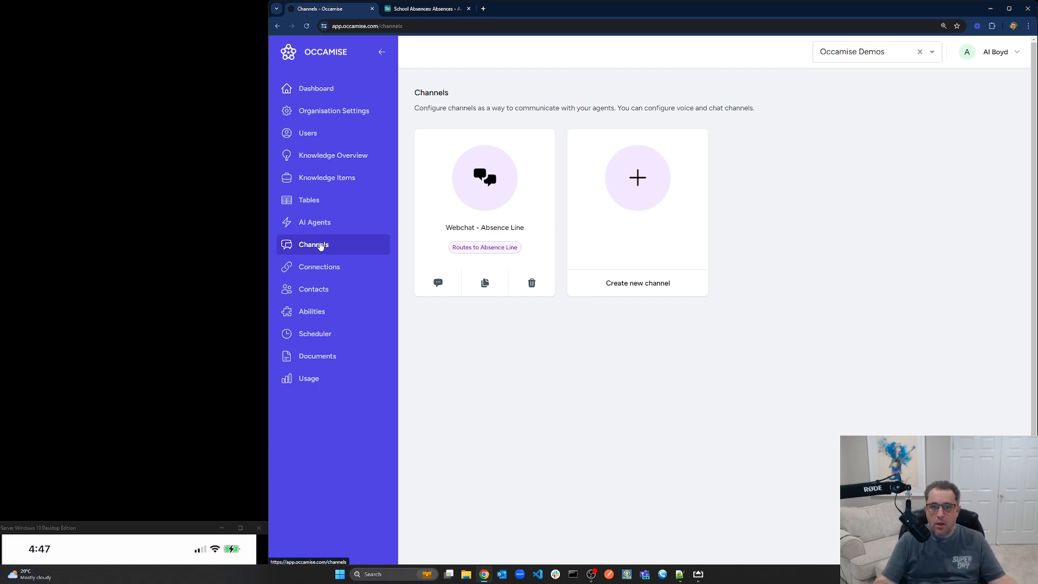
click(648, 183)
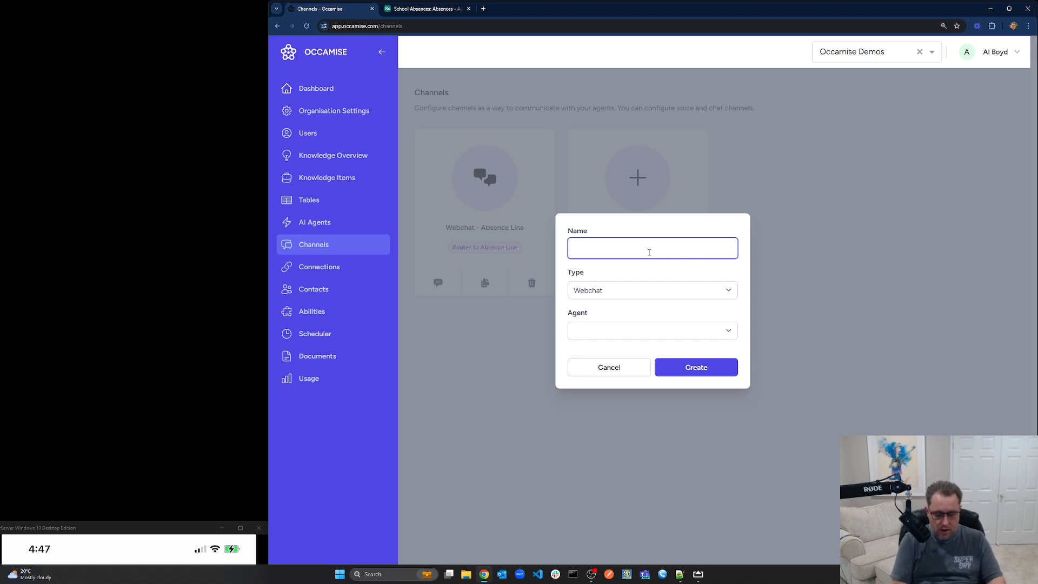
text(Absence Line Voice)
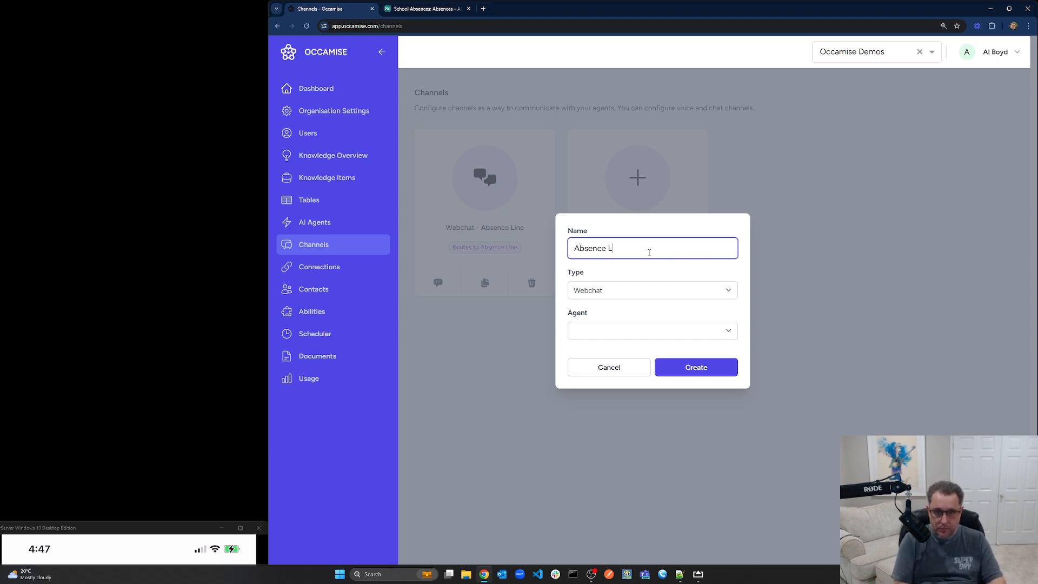
click(683, 291)
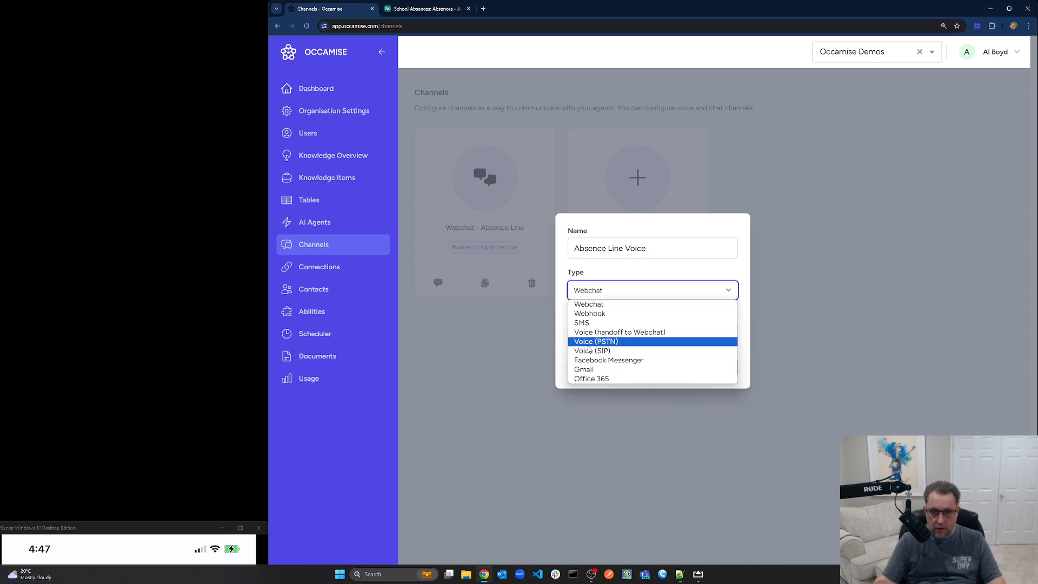
click(620, 343)
click(613, 312)
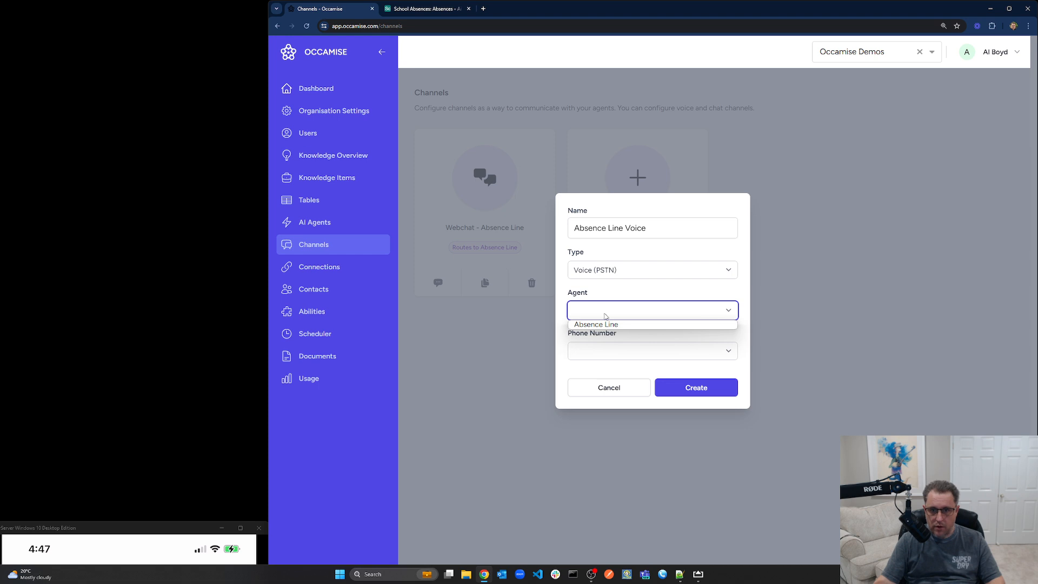
click(608, 328)
click(604, 351)
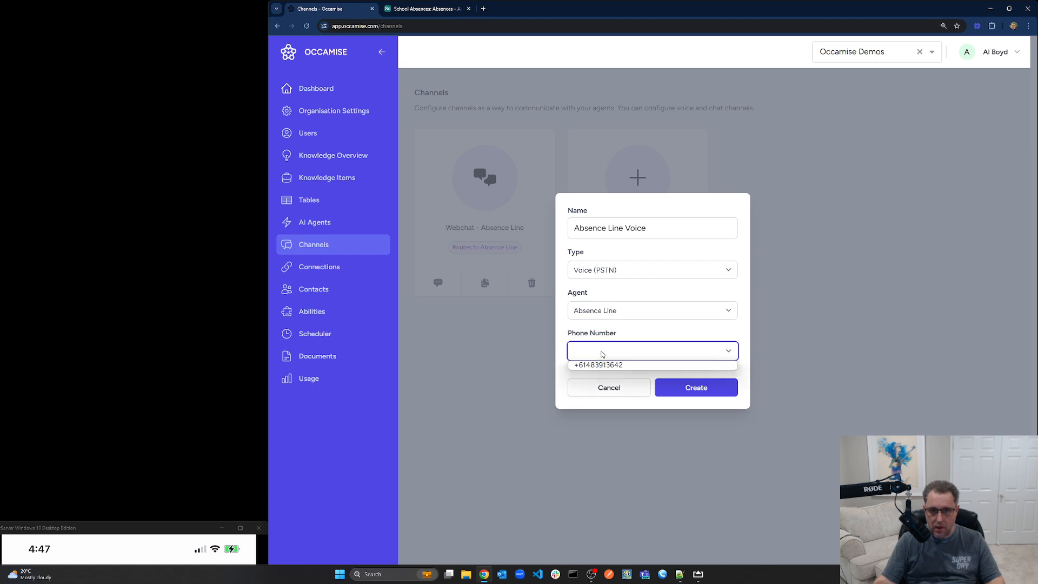
click(608, 365)
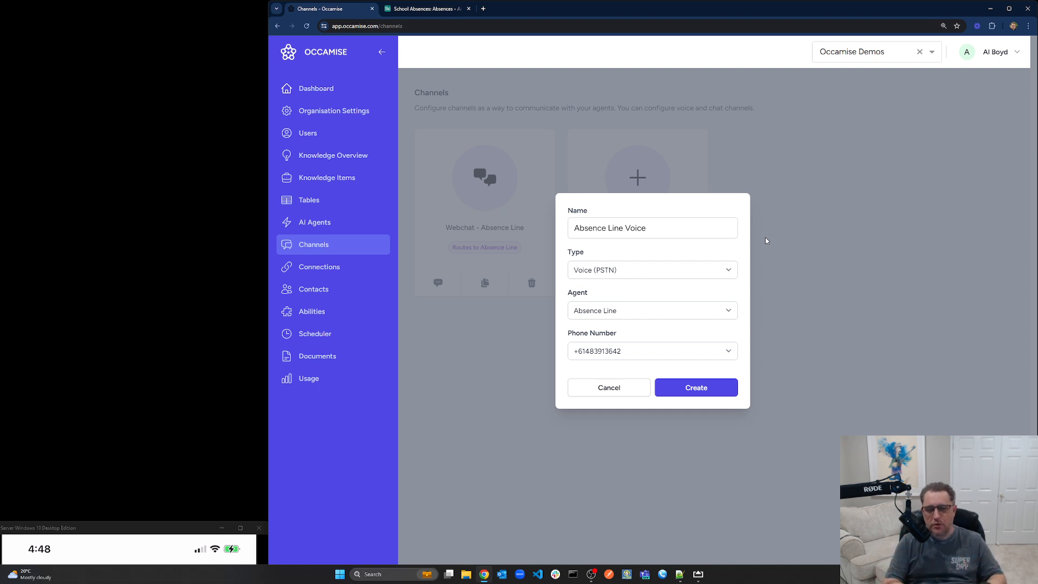
click(697, 388)
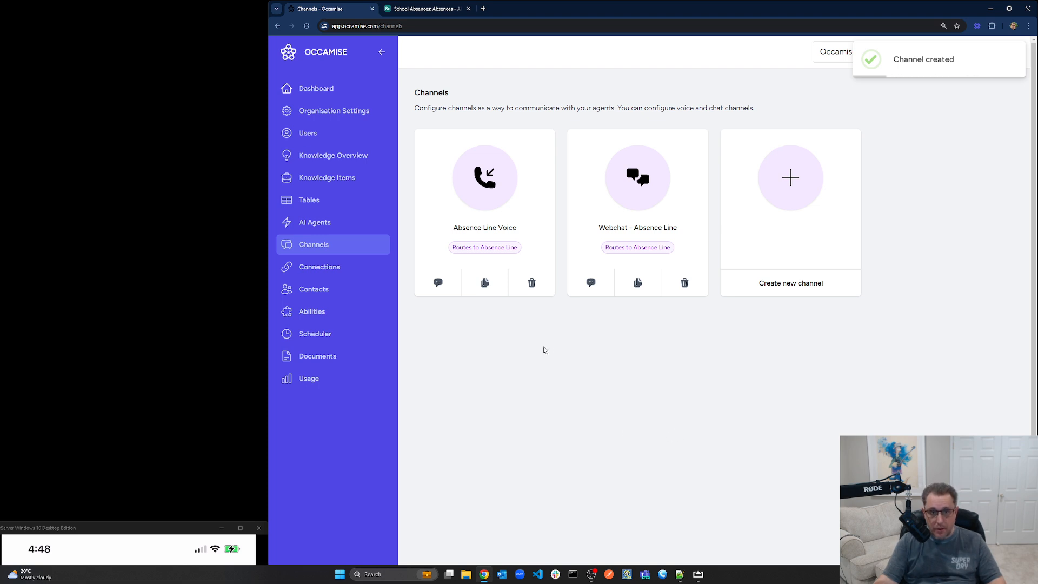
Set the Absence Line Voice channel's context to "The user is a parent calling the school over the telephone to log one or more student absences"
click(494, 205)
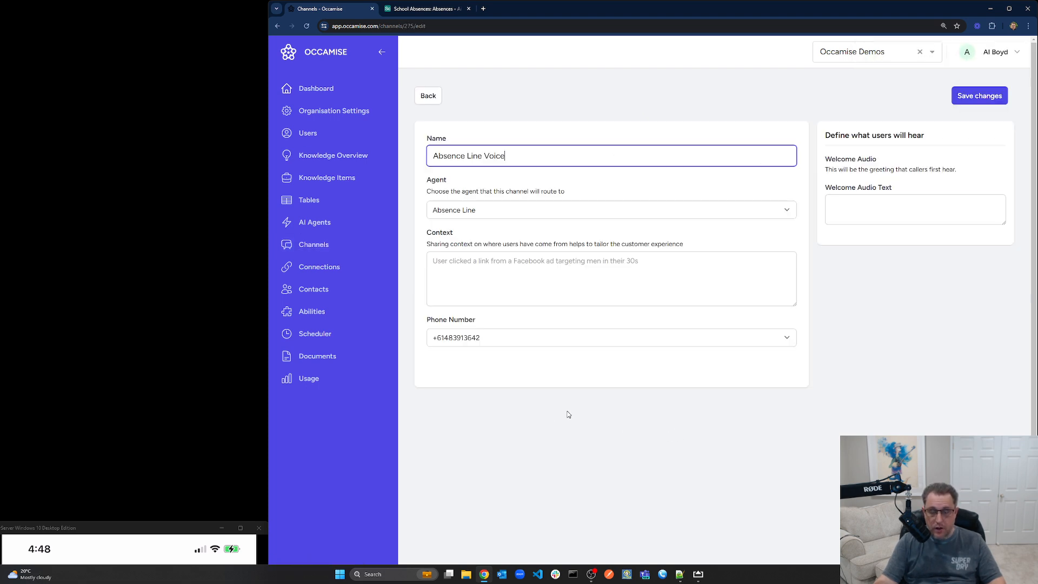
click(491, 292)
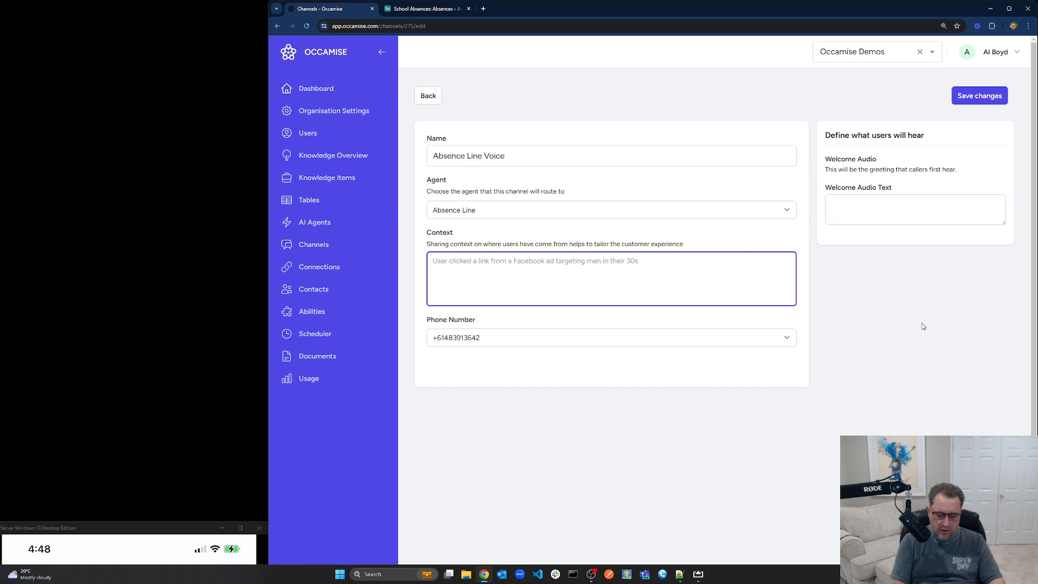
text(Th)
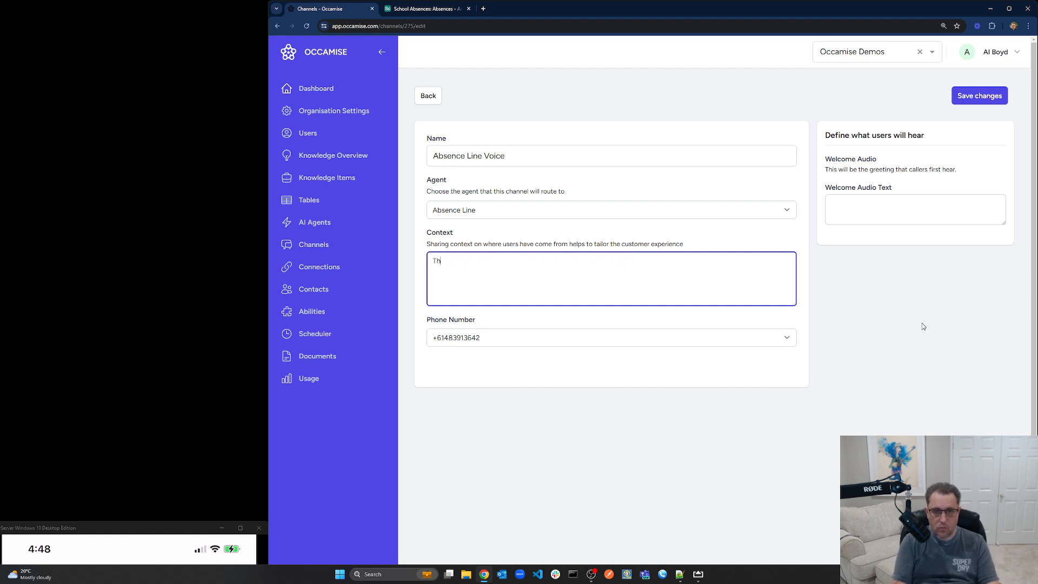
text(e user is a)
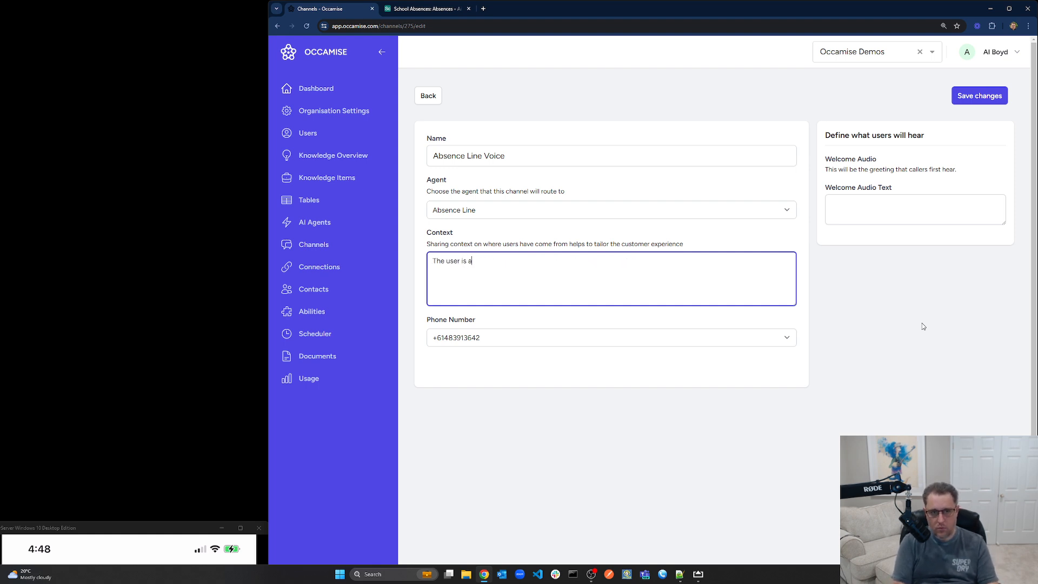
text( parent calling the school over the telephone to log a studen)
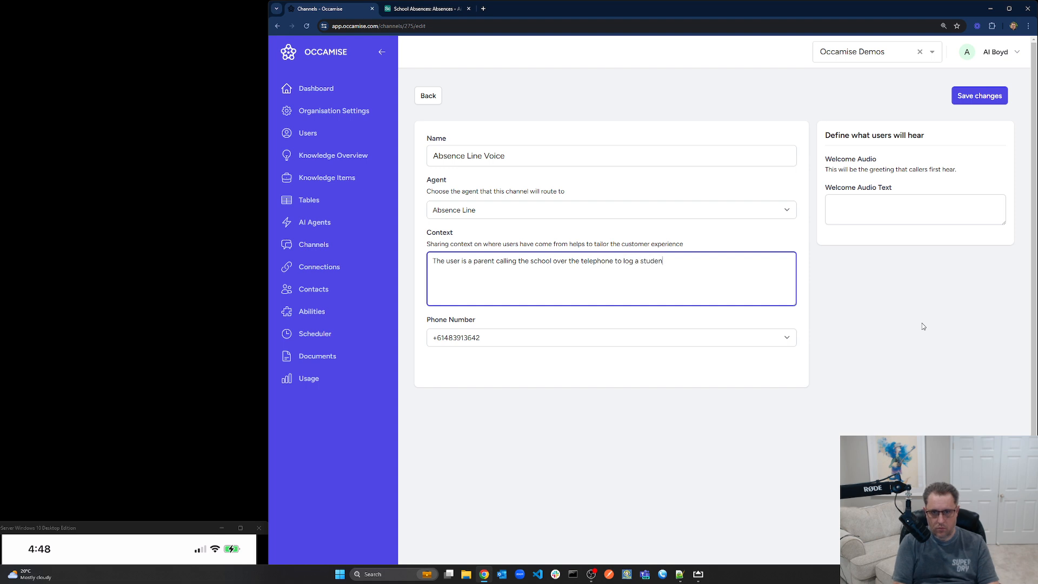
key(BackSpace)
key(BackSpace)
key(BackSpace)
key(BackSpace)
key(BackSpace)
key(BackSpace)
key(BackSpace)
key(BackSpace)
key(BackSpace)
key(BackSpace)
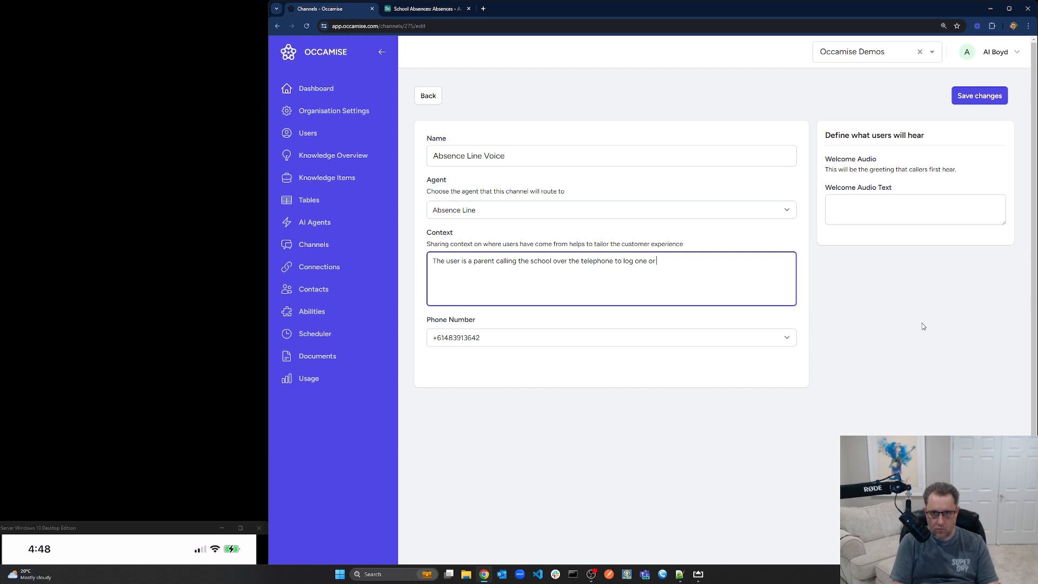
text(more student absences)
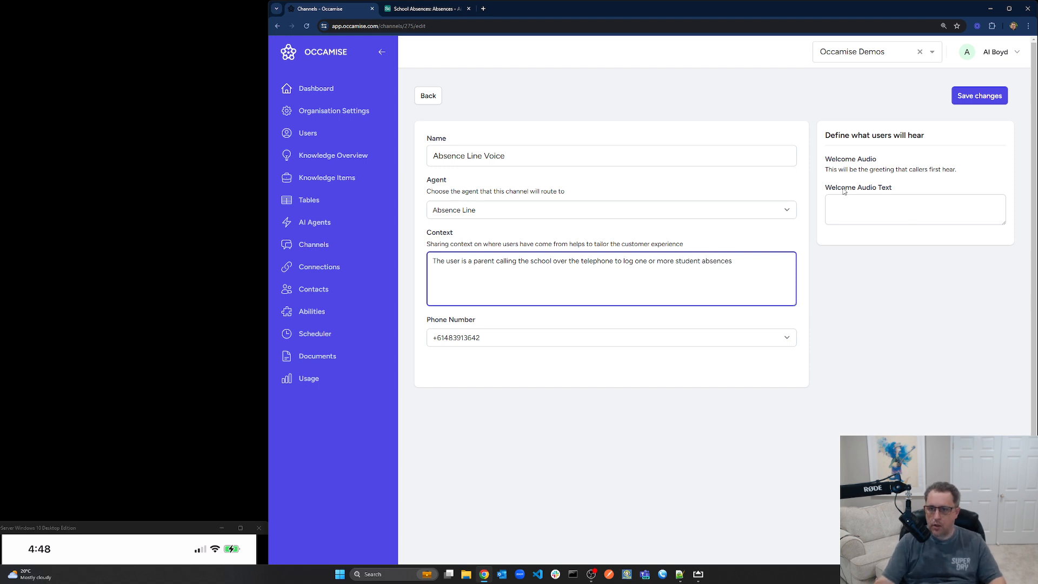
Set the voice channel's welcome audio text to "You have called the student absence line. How can I help you?" and save the changes
click(998, 215)
drag(1003, 222, 1003, 301)
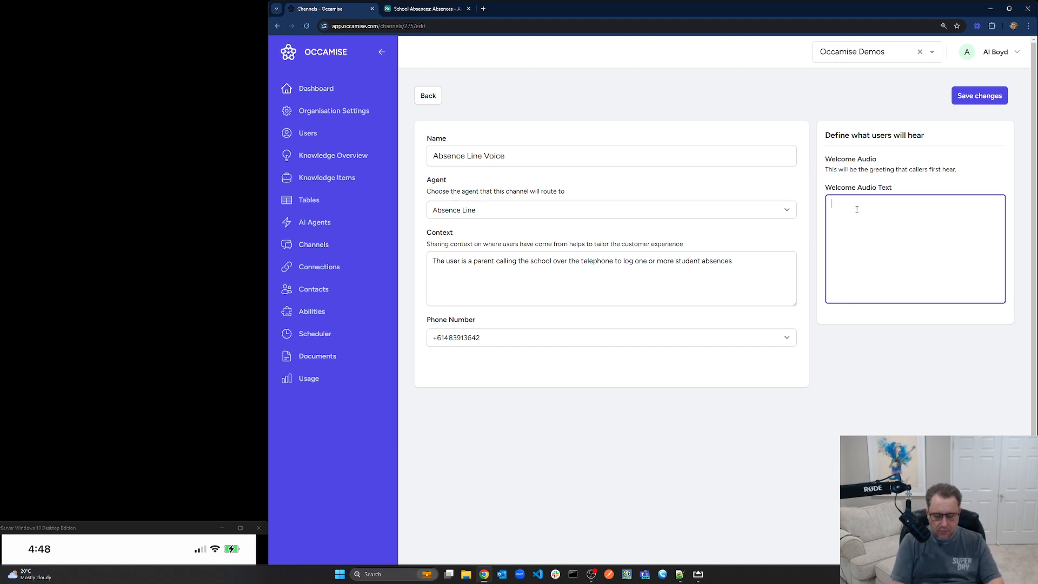
text(You have calle)
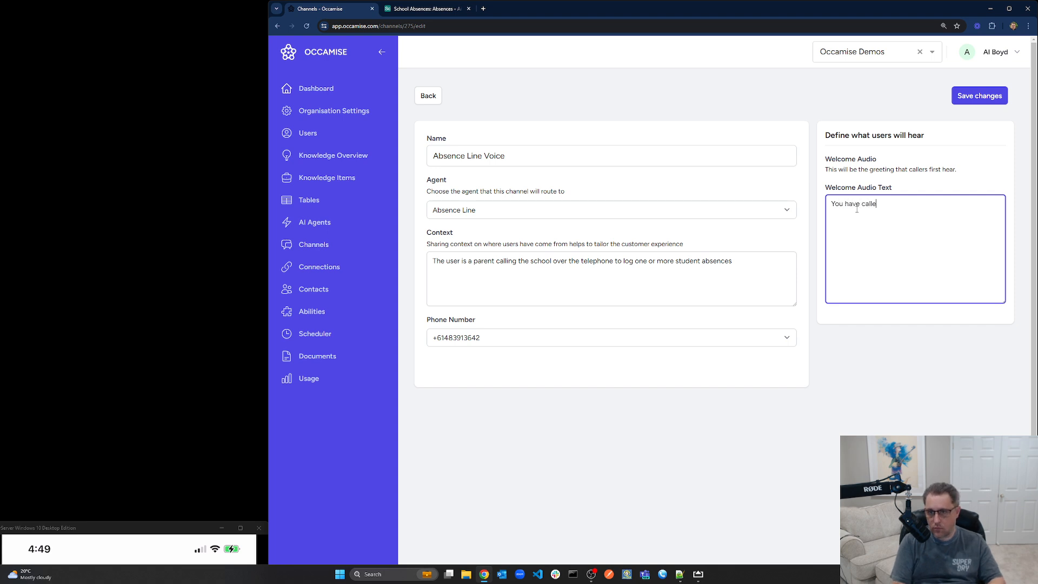
text(d ther)
key(BackSpace)
text(stu)
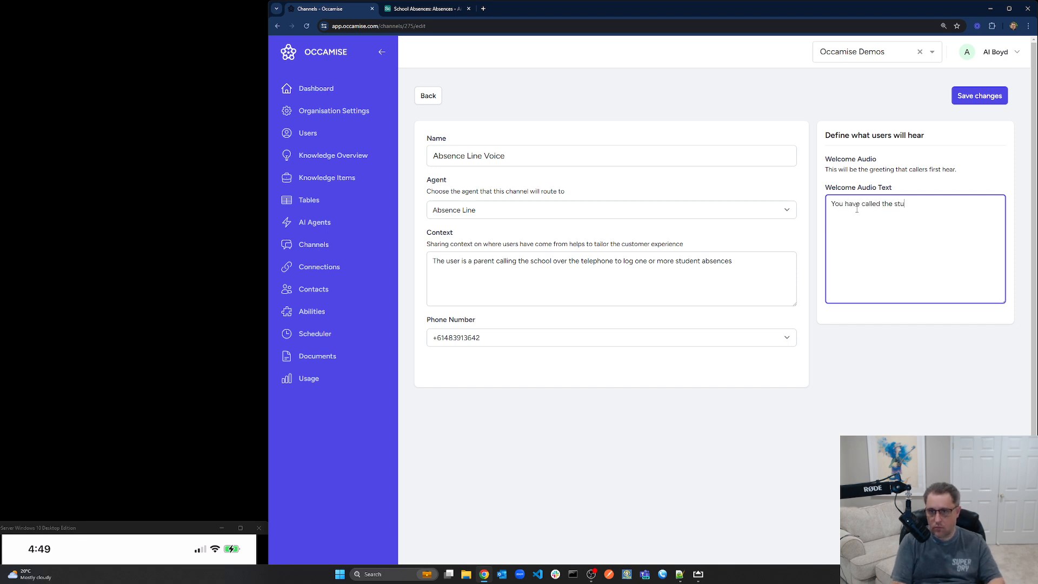
text(dent absence line.)
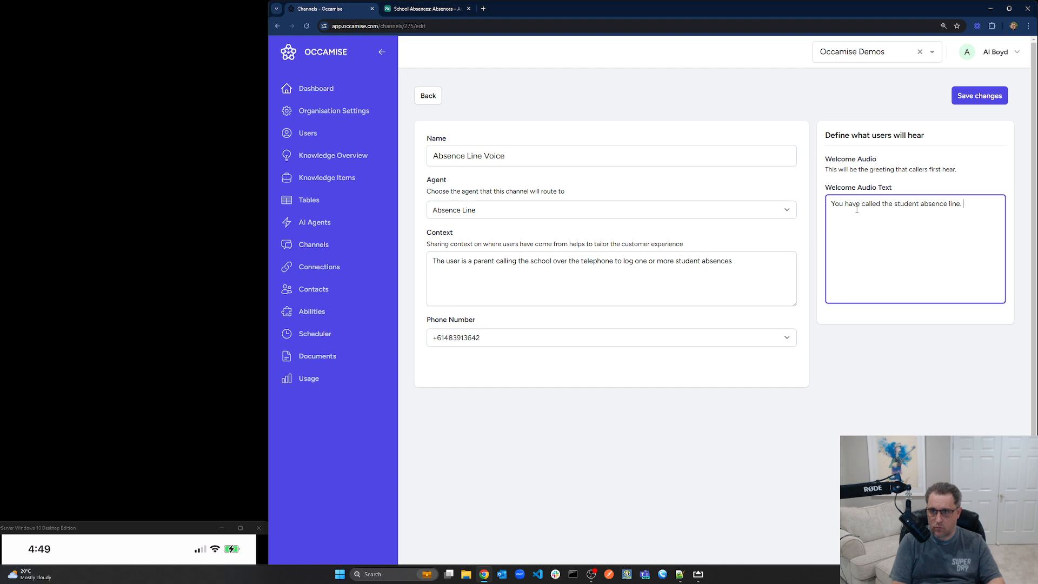
text( How can I help you?)
click(985, 103)
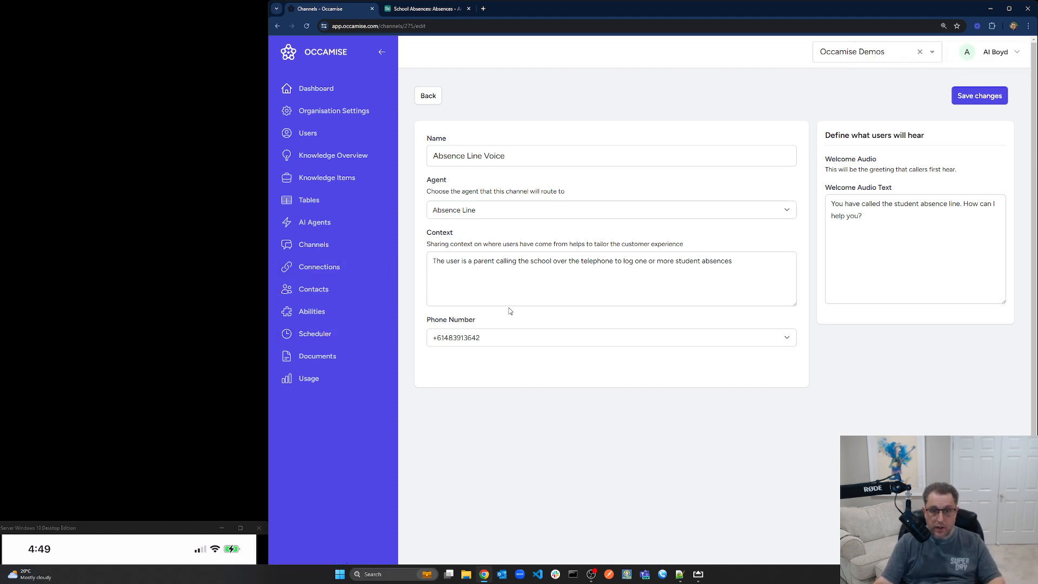
Switch to Airtable, reload the School Absences base's Absences table, and dismiss the Getting started guide
click(433, 11)
click(306, 26)
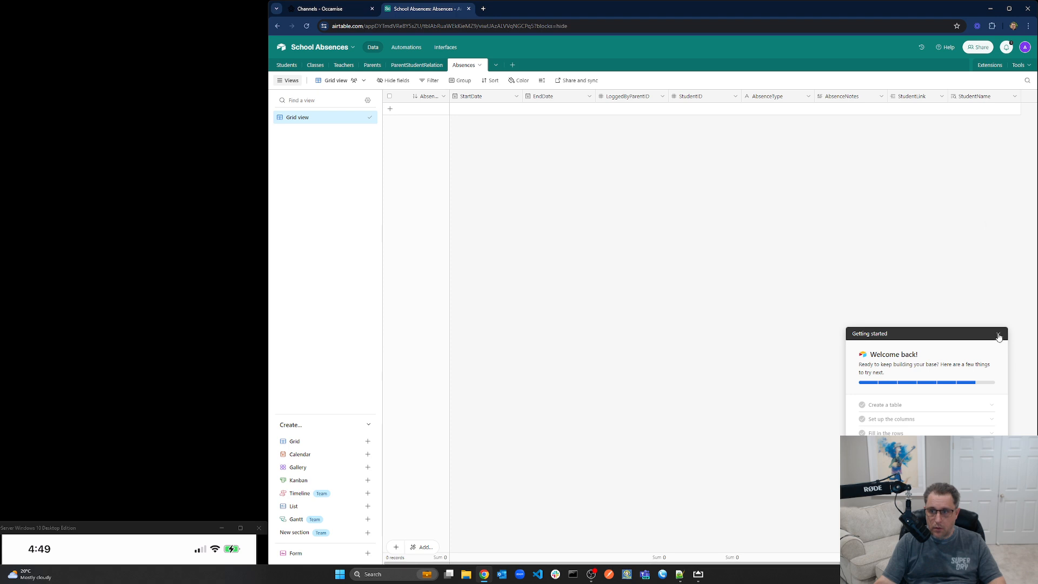
click(998, 333)
Switch back to Occamise, open the Absence Line agent, and review its additional instructions in the enlarged text area
click(319, 8)
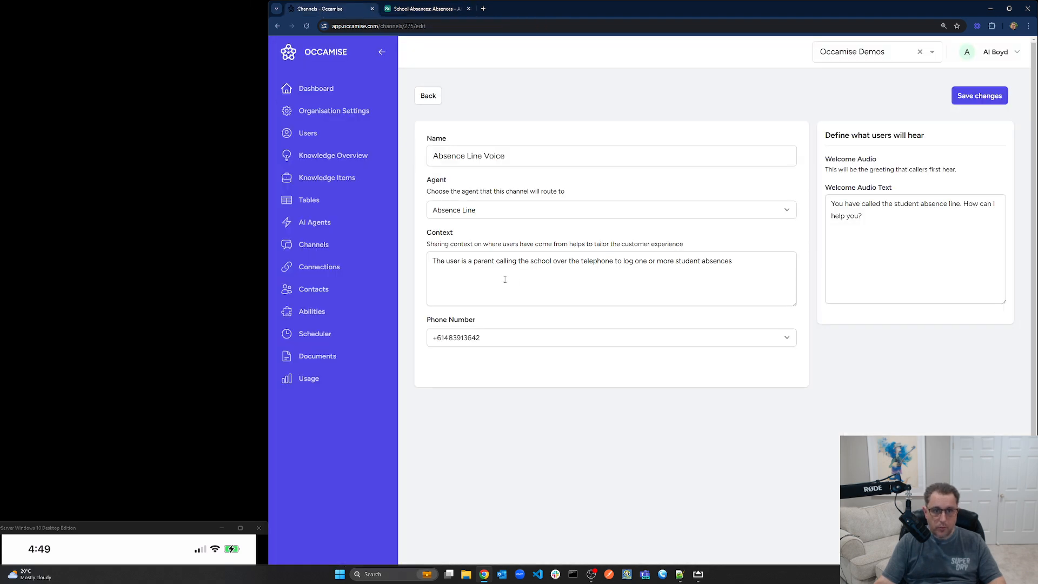
click(325, 223)
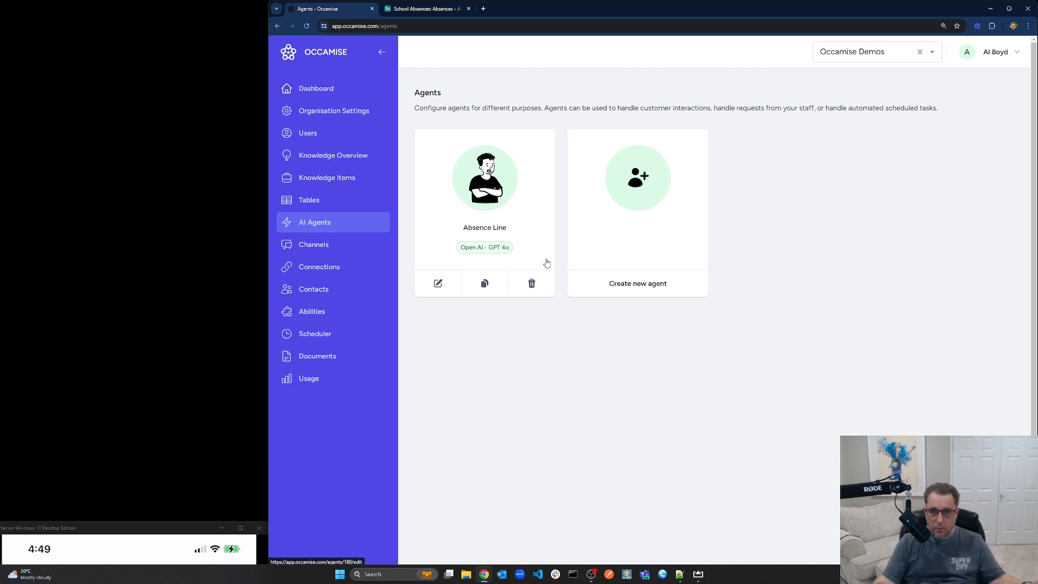
click(516, 215)
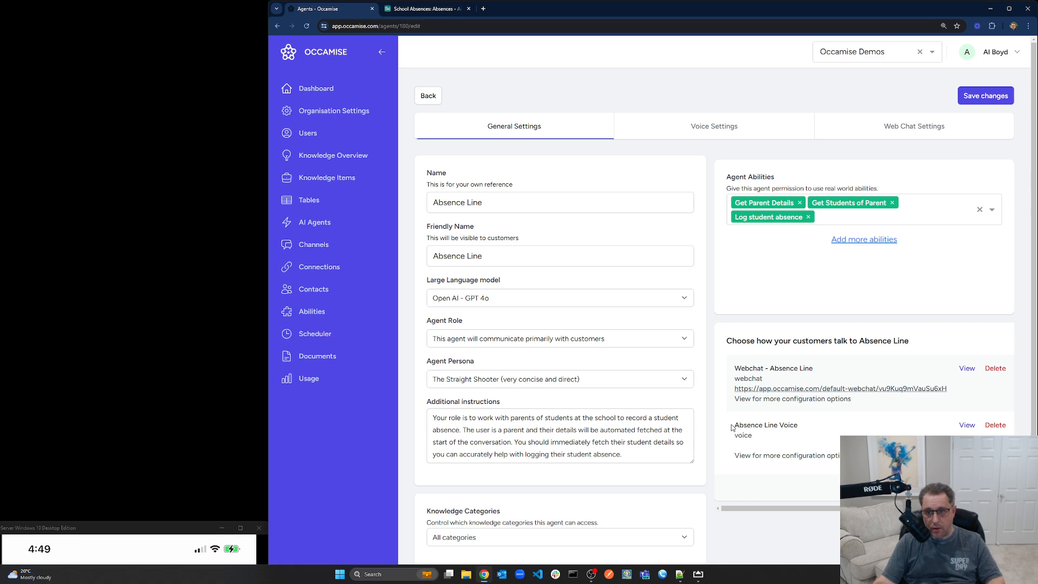
drag(692, 462, 698, 534)
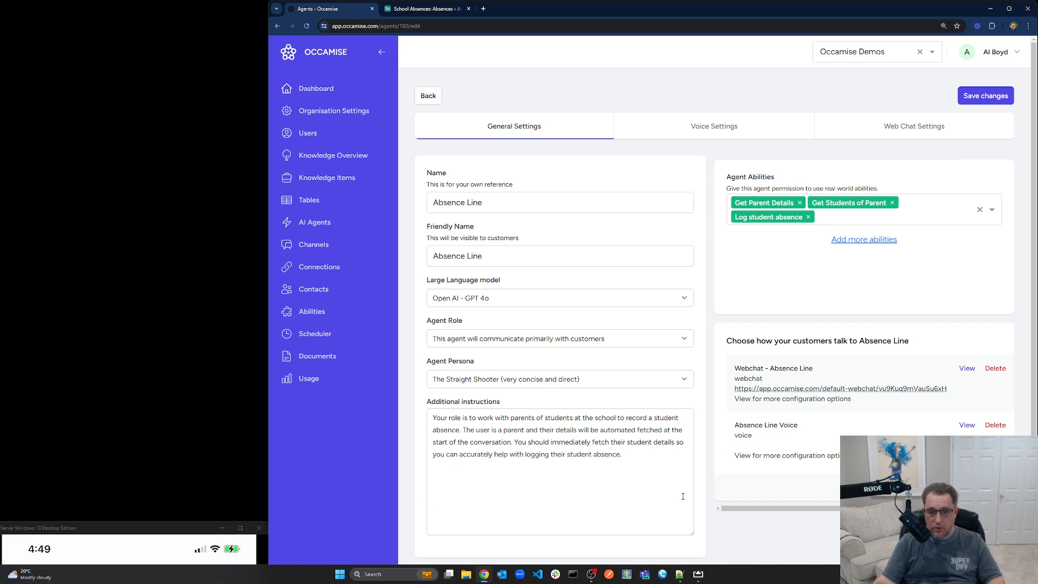
scroll(674, 477, down, 2)
click(525, 352)
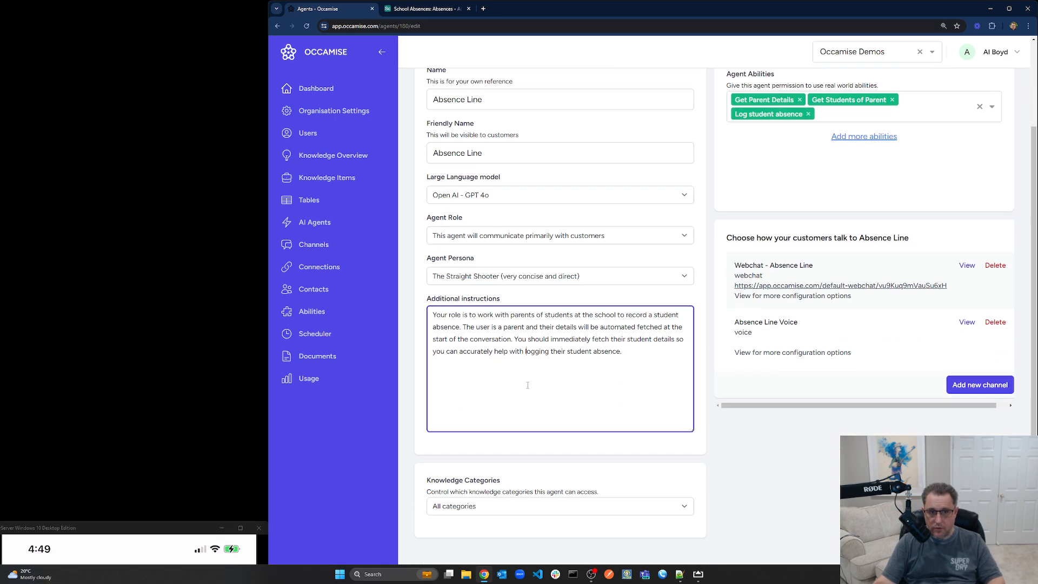
scroll(659, 426, up, 2)
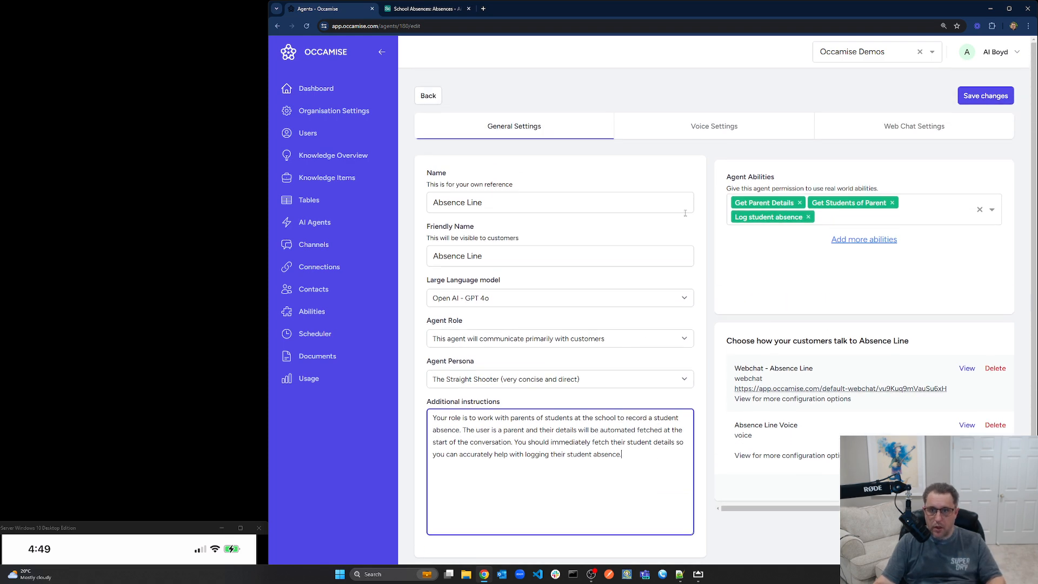
Keep Amazon Polly as the agent's text to speech engine with the Olivia (AU) voice, and save the changes
click(697, 126)
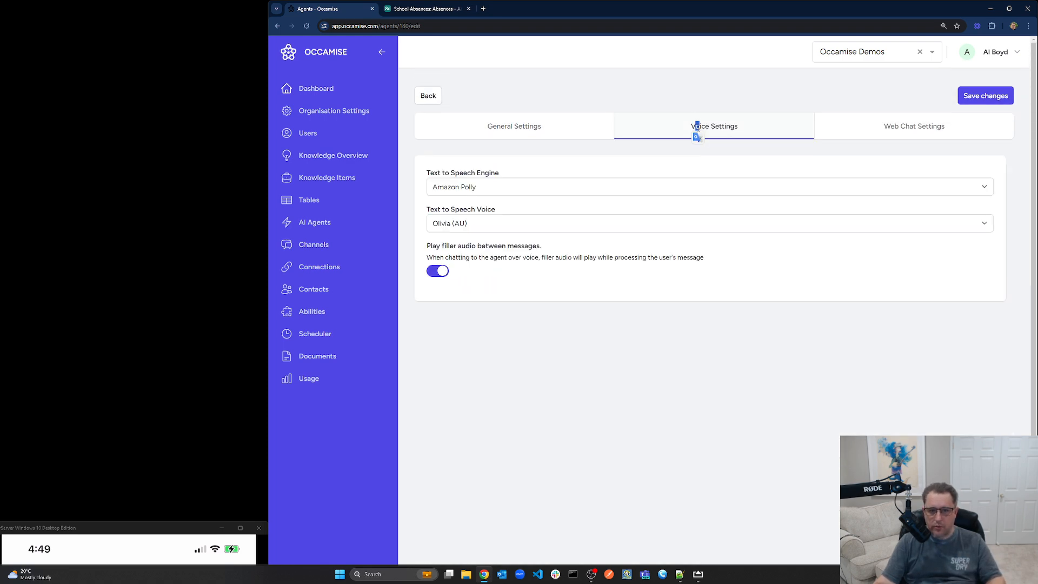
click(656, 398)
click(462, 194)
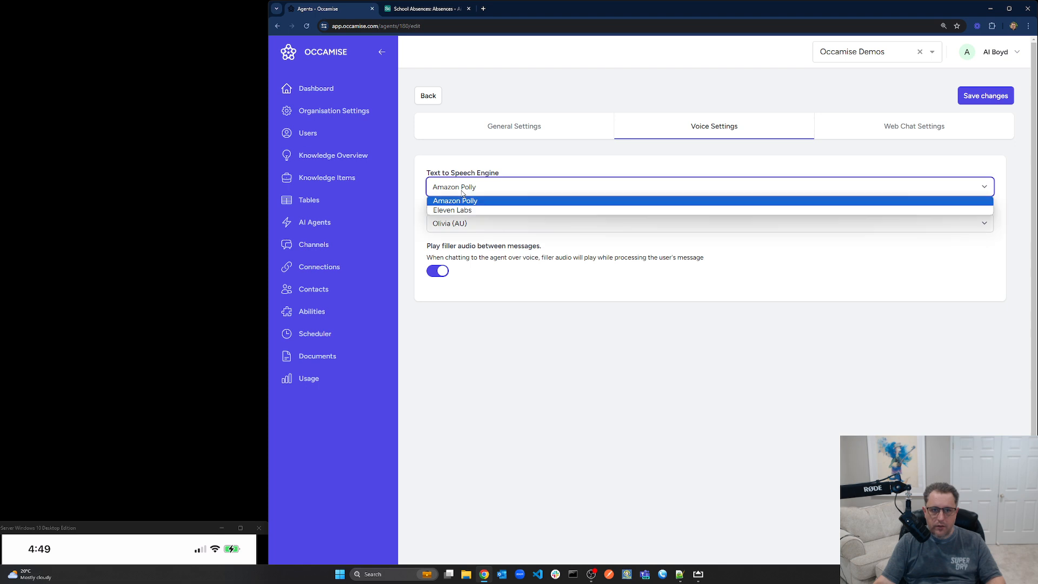
click(462, 202)
click(463, 224)
click(464, 231)
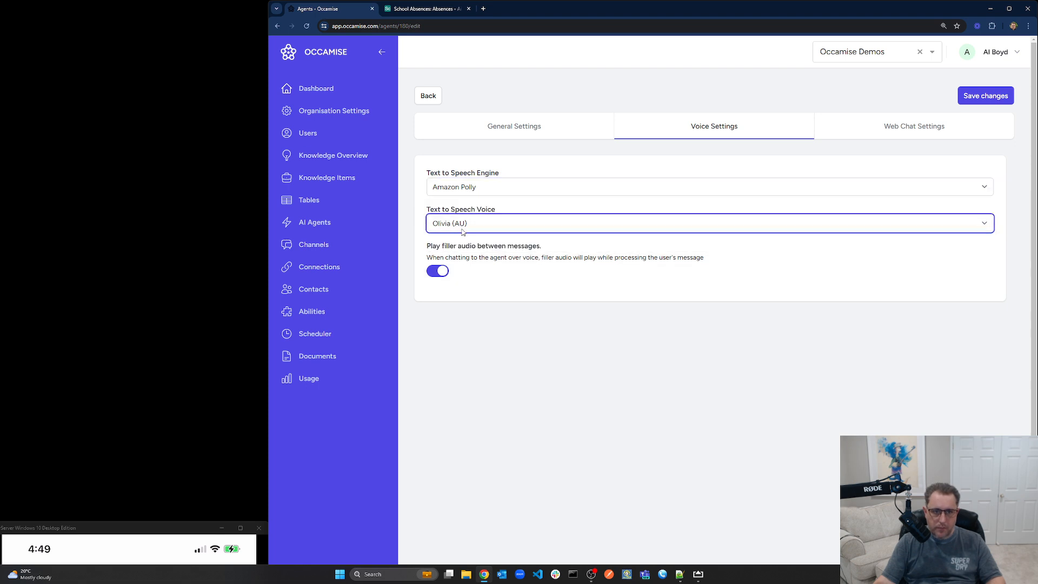
click(990, 100)
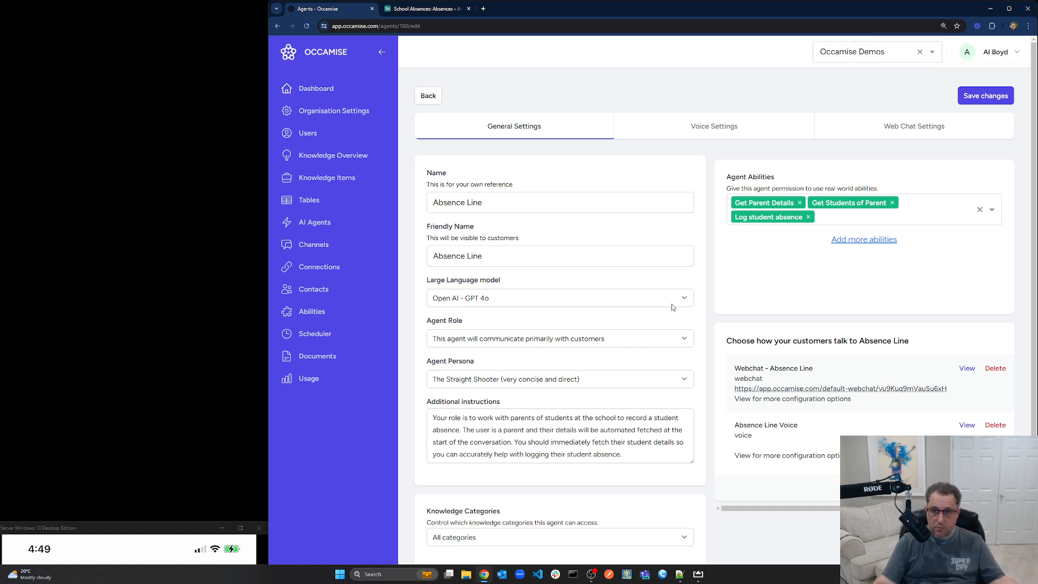
Open the Occamise dashboard and place the mirrored phone window beside the browser for the test call
click(316, 91)
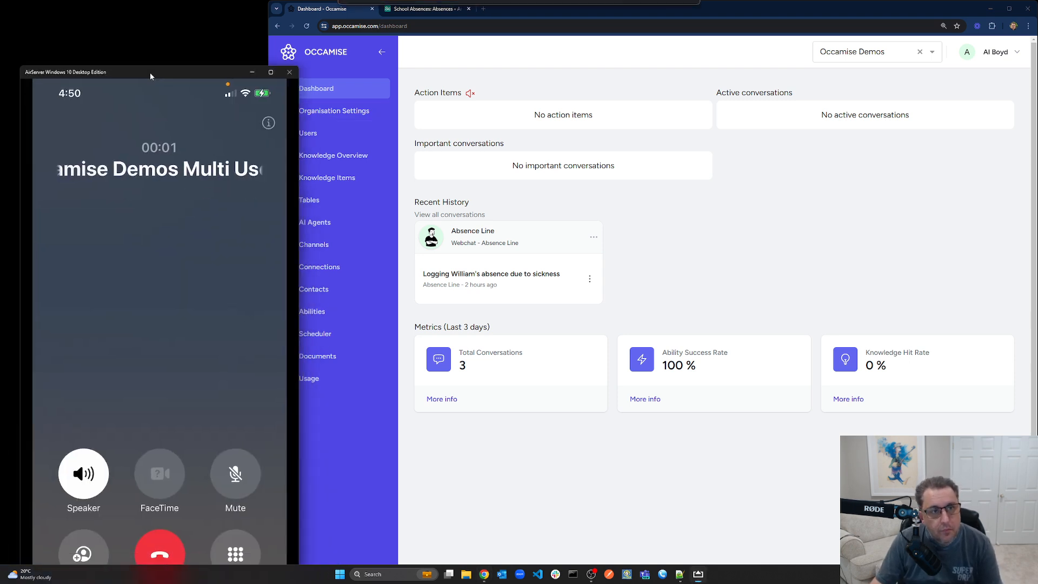
drag(129, 20, 120, 8)
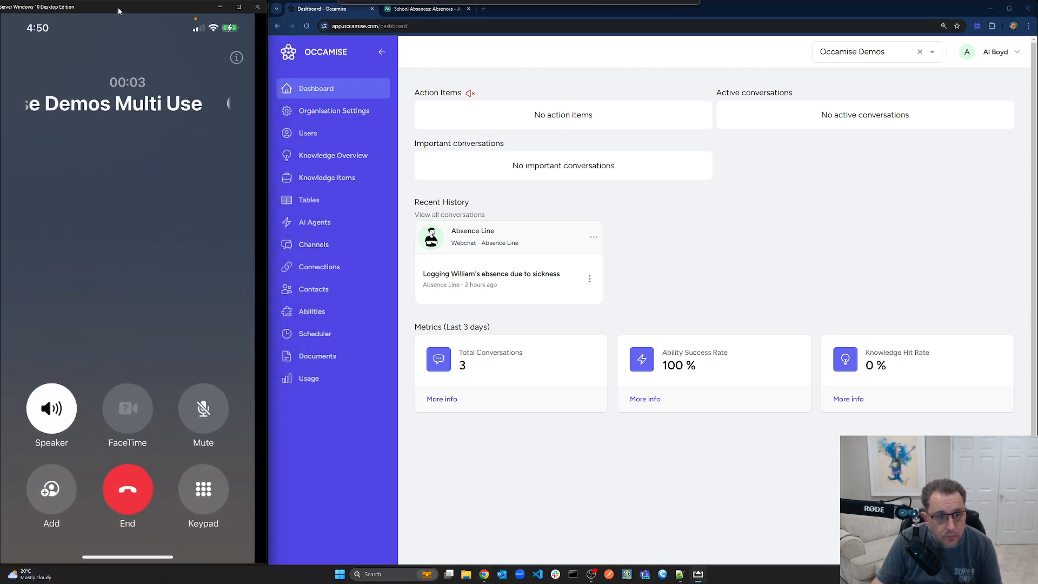
Check the Absences table in Airtable for the logged absences, move the mirrored phone window out of the way, and return to Occamise
click(422, 9)
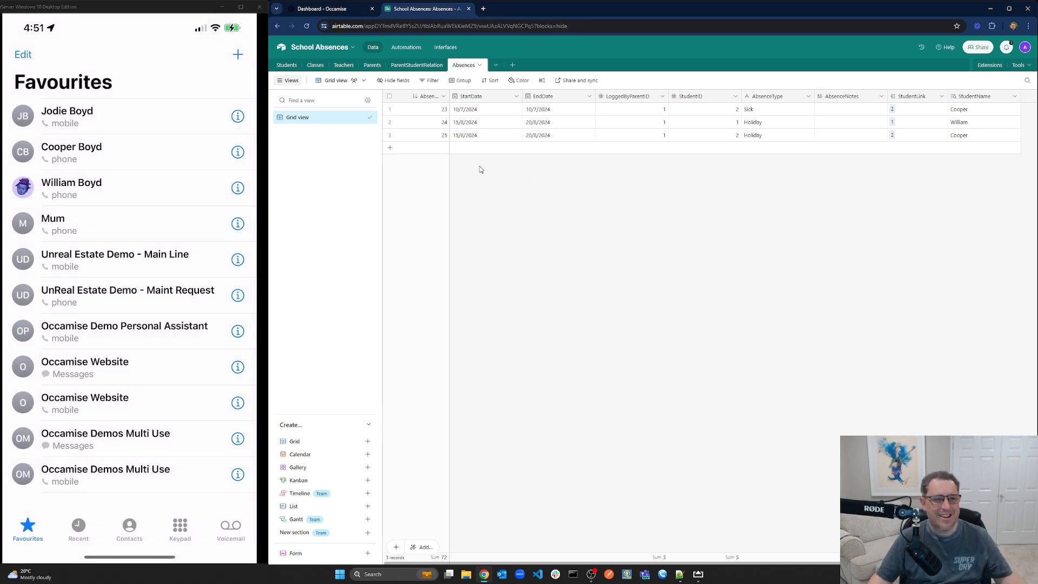
click(193, 11)
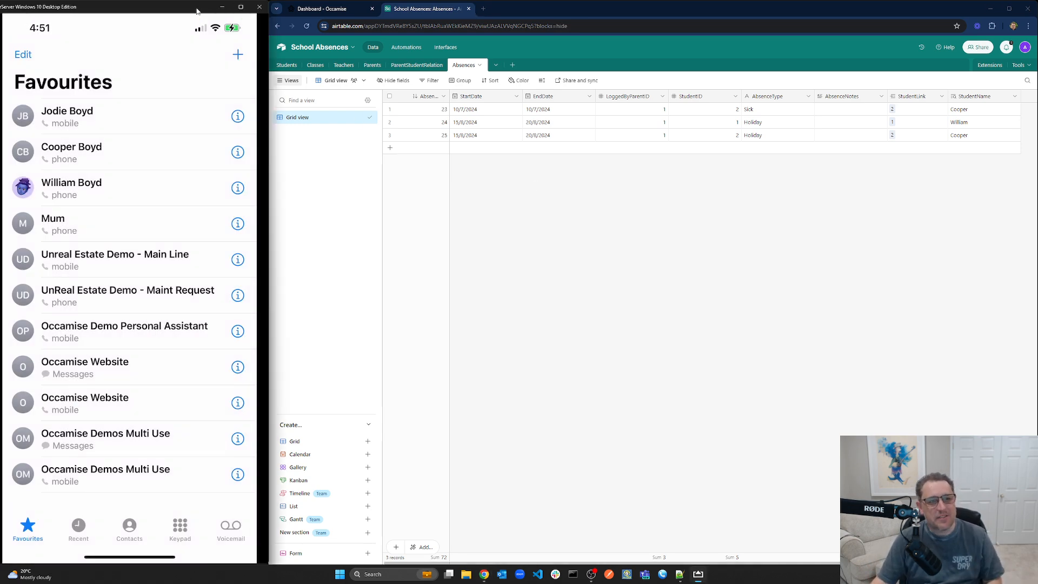
drag(197, 10, 195, 560)
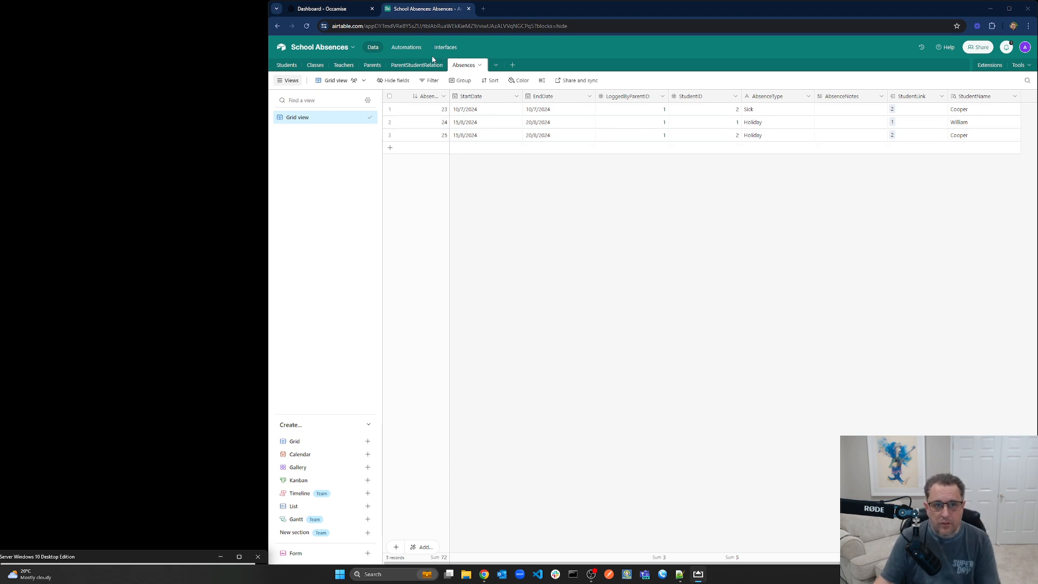
click(320, 8)
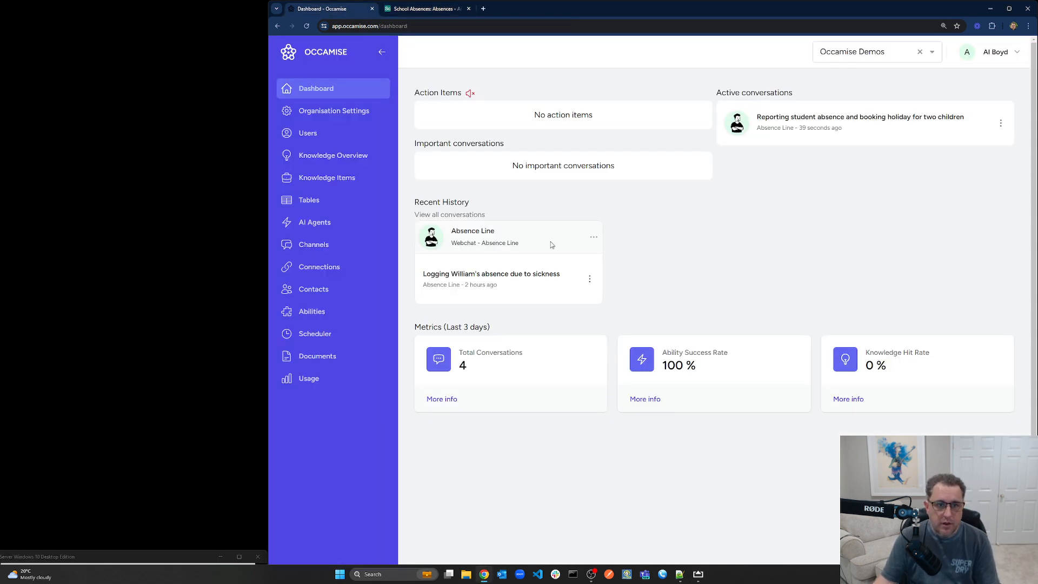
click(341, 223)
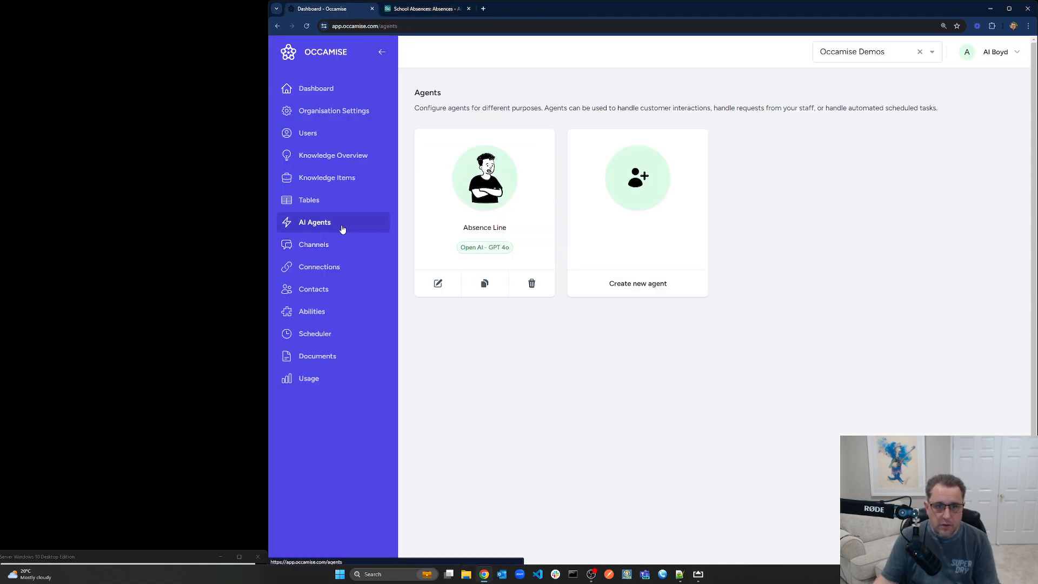
click(538, 269)
drag(693, 460, 697, 530)
scroll(698, 530, down, 2)
click(643, 410)
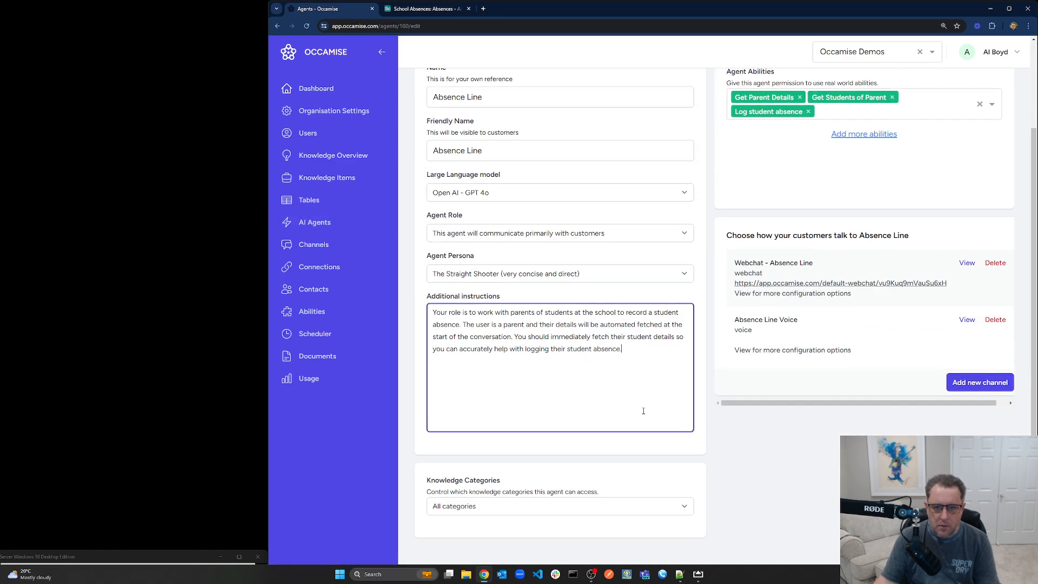
key(Return)
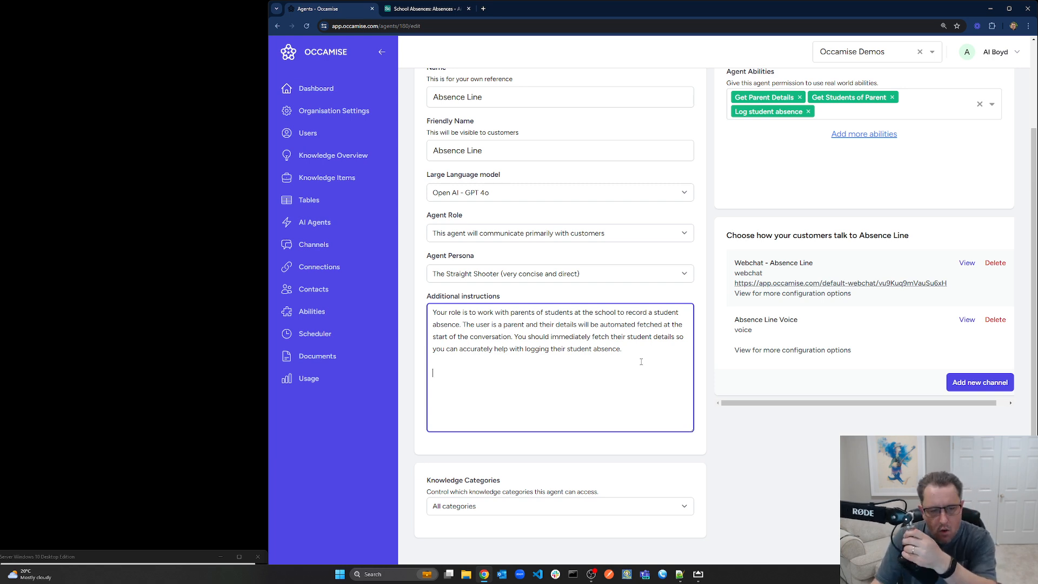
Open the active Absence Line conversation about a student absence and holiday from the dashboard, and review its details and transcript
click(321, 90)
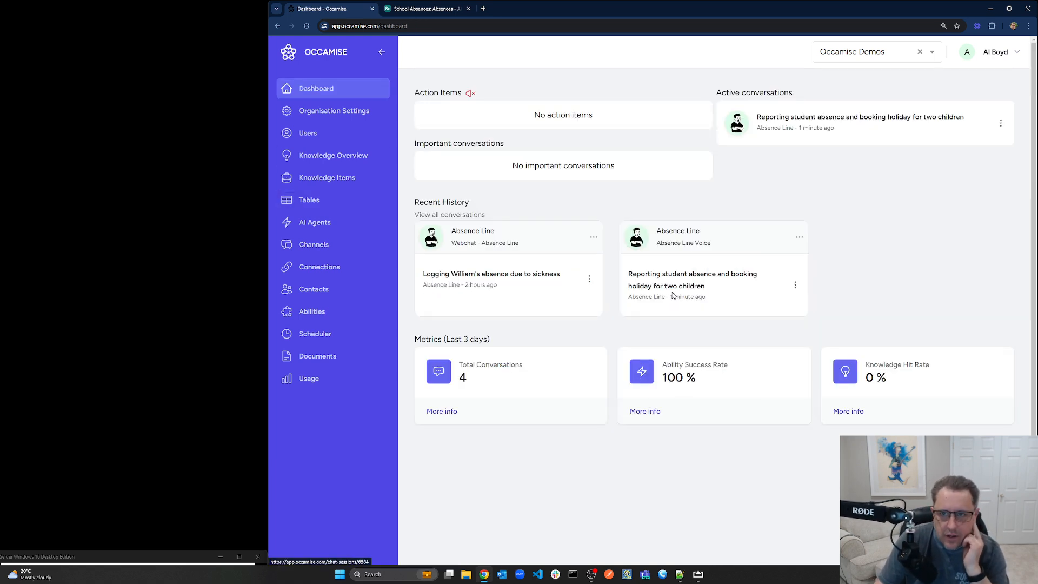
click(823, 123)
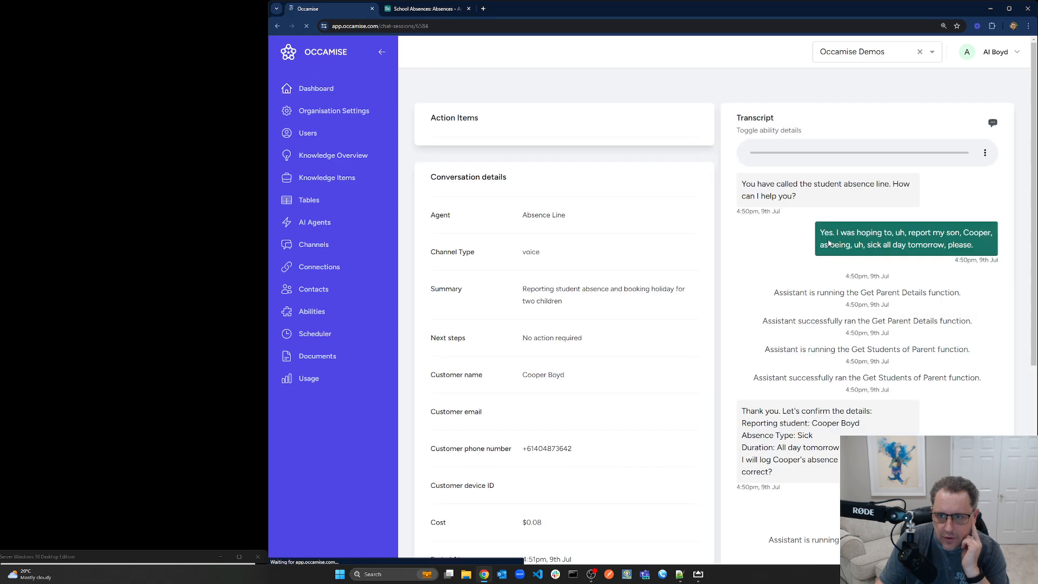
scroll(868, 277, down, 6)
scroll(868, 280, up, 6)
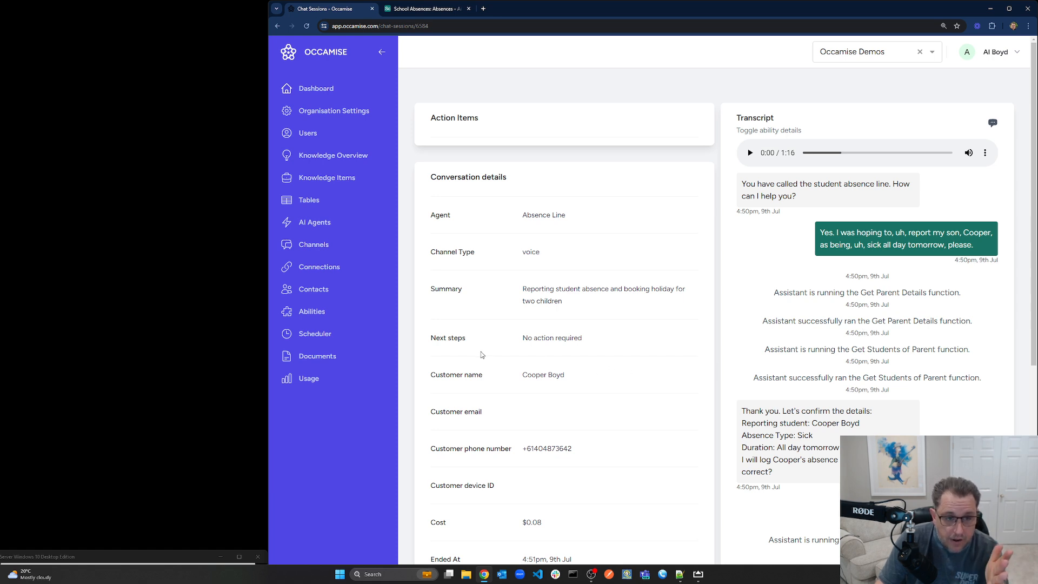
Reopen the Absence Line agent and review its additional instructions in the enlarged text area
click(327, 221)
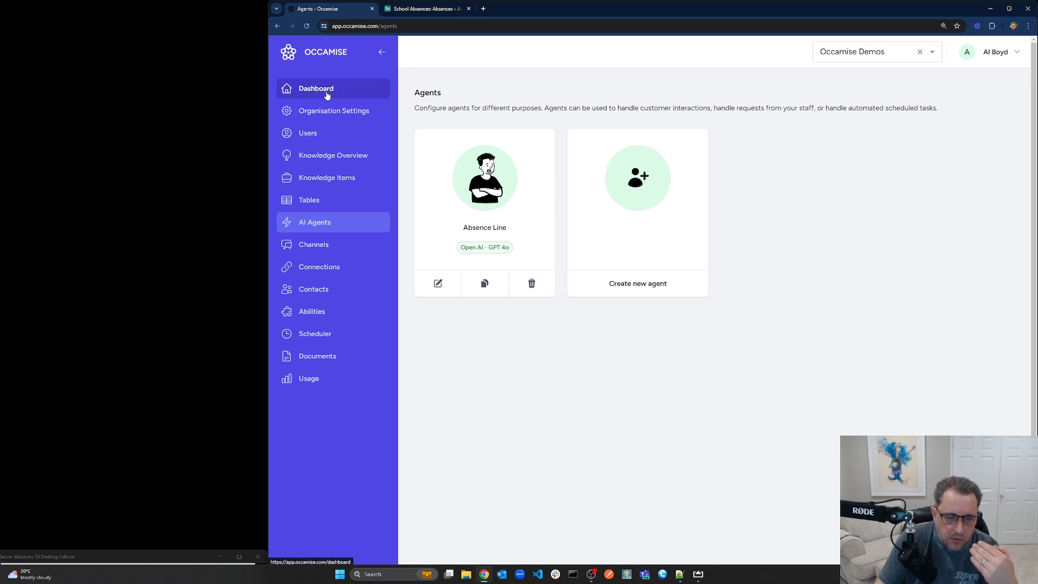
click(490, 192)
scroll(583, 411, down, 1)
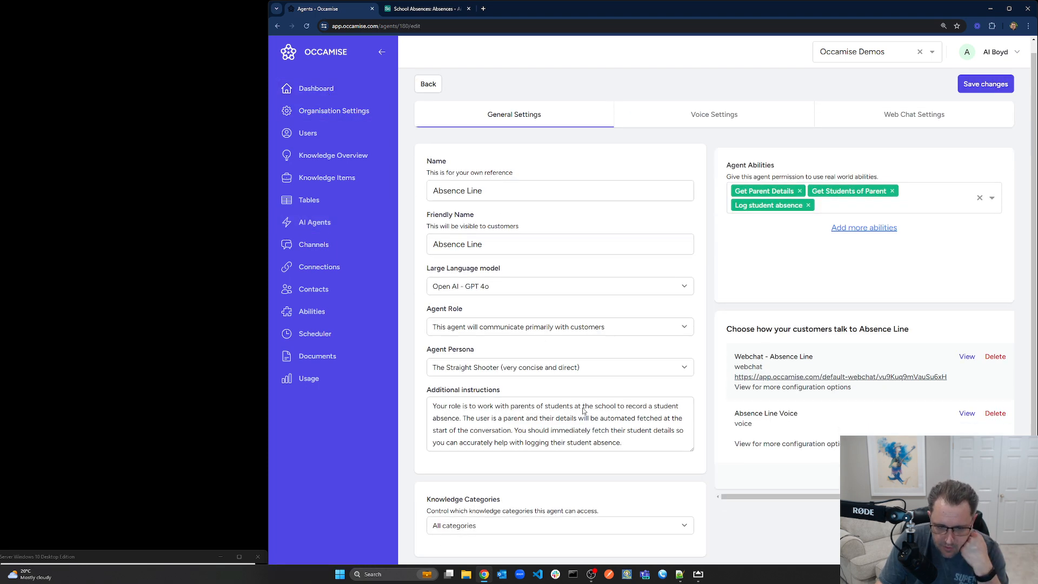
drag(691, 427, 688, 495)
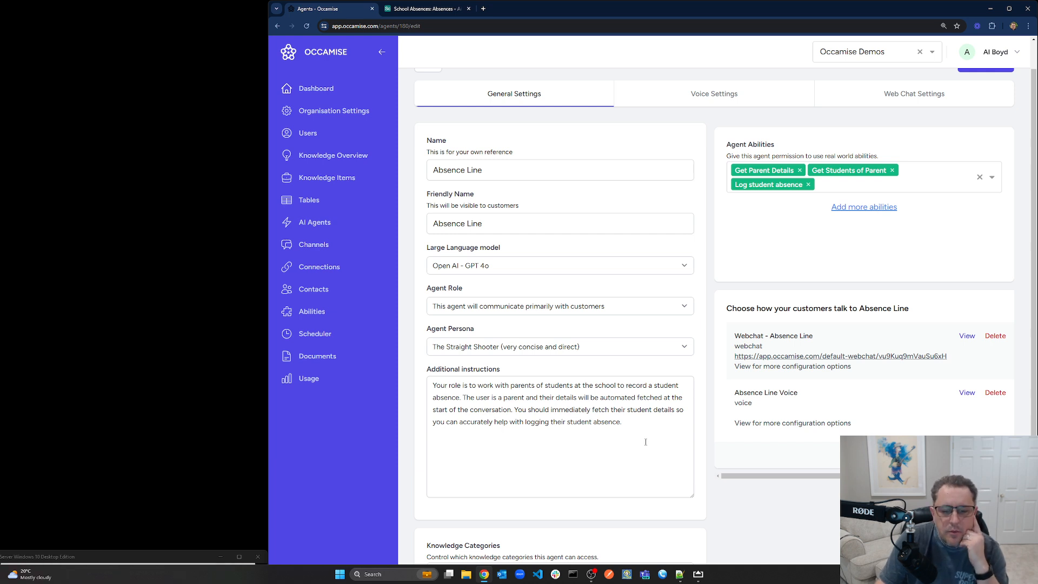
click(636, 423)
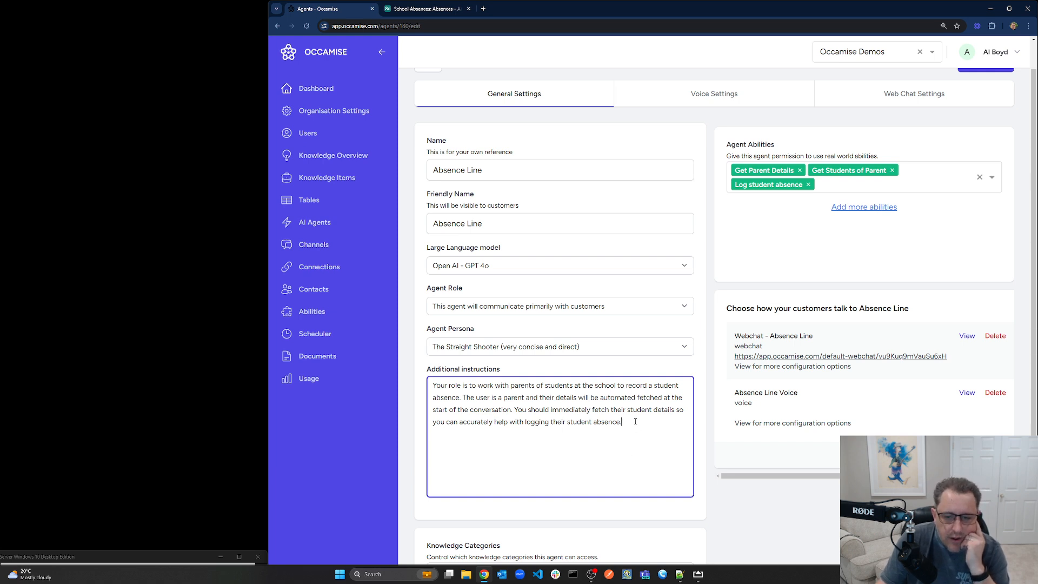
drag(635, 423, 420, 391)
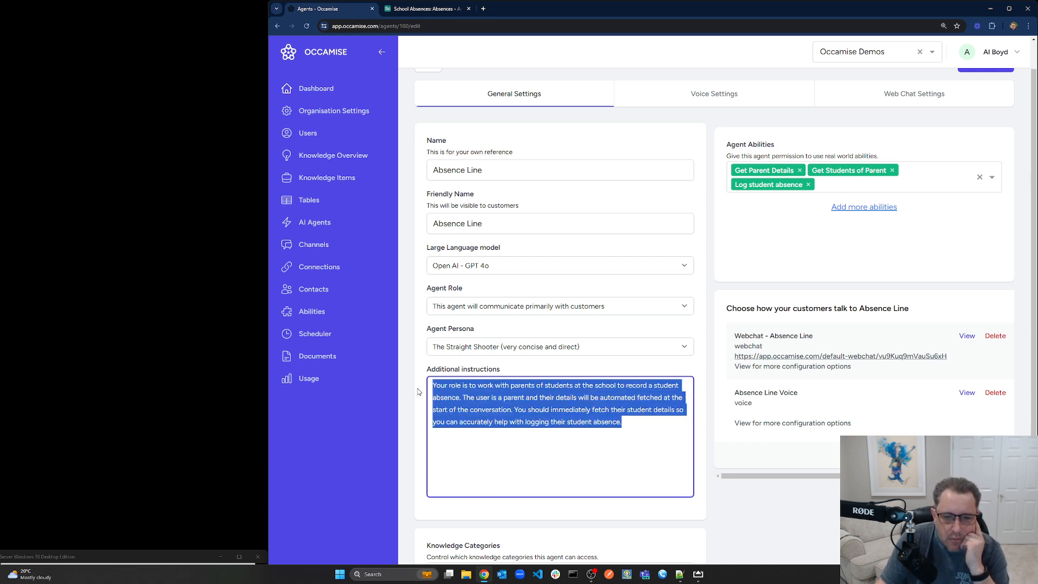
click(552, 457)
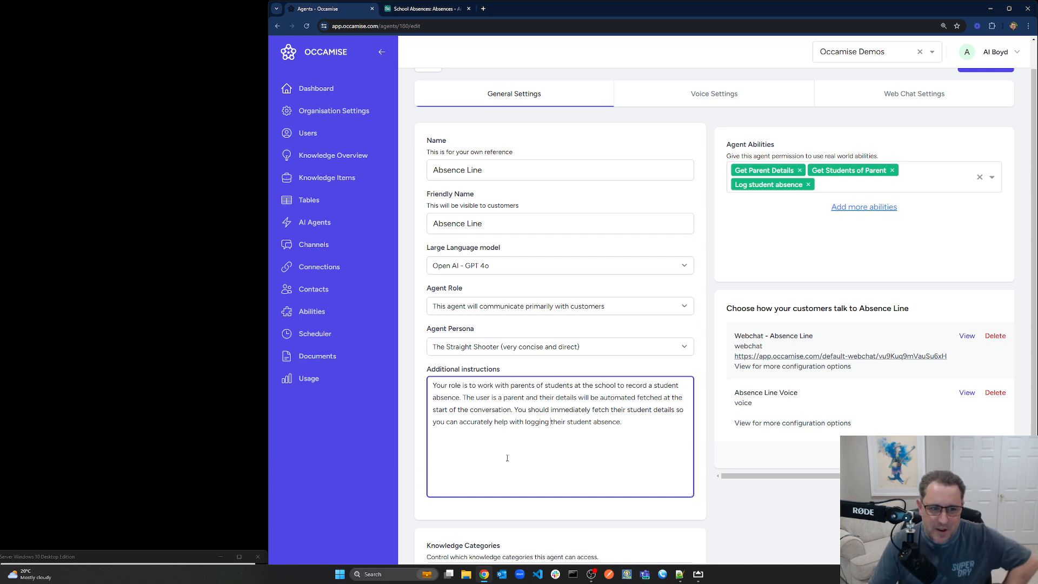
scroll(556, 448, down, 1)
scroll(585, 435, up, 2)
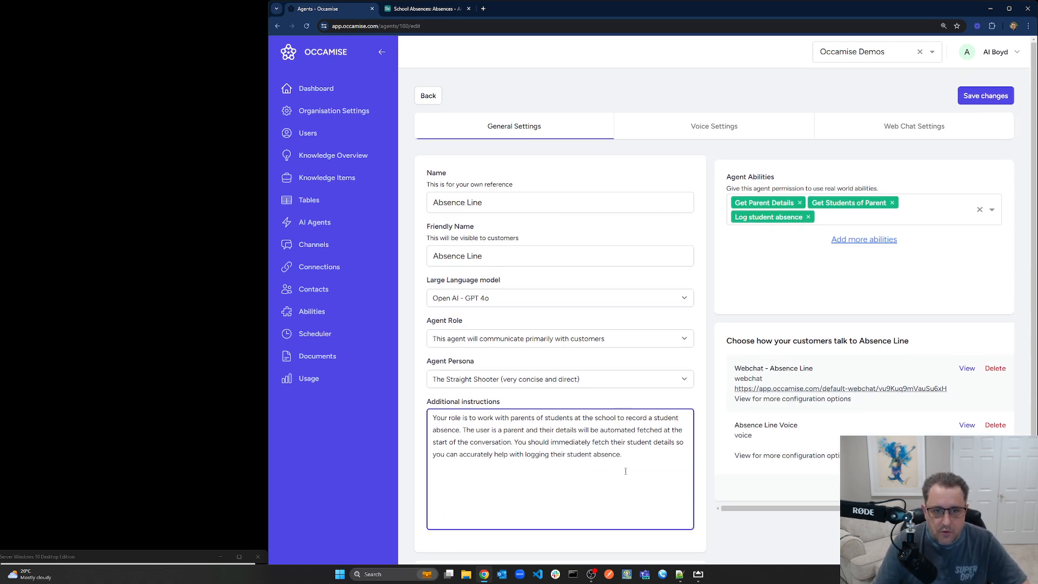
Look over the Channels, Tables, AI Agents and Dashboard pages, and switch to the Absences table in Airtable
click(312, 244)
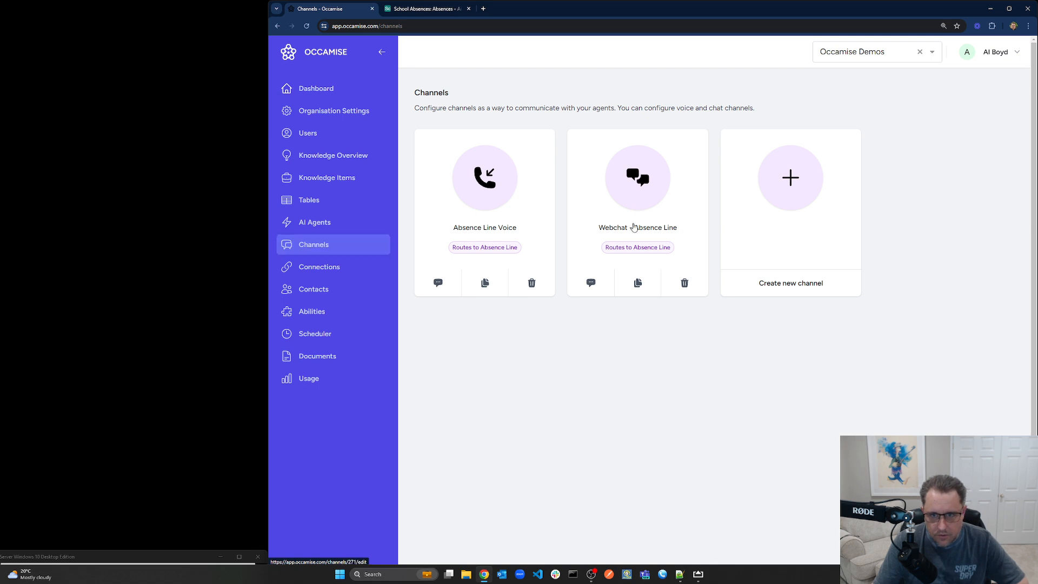
click(312, 205)
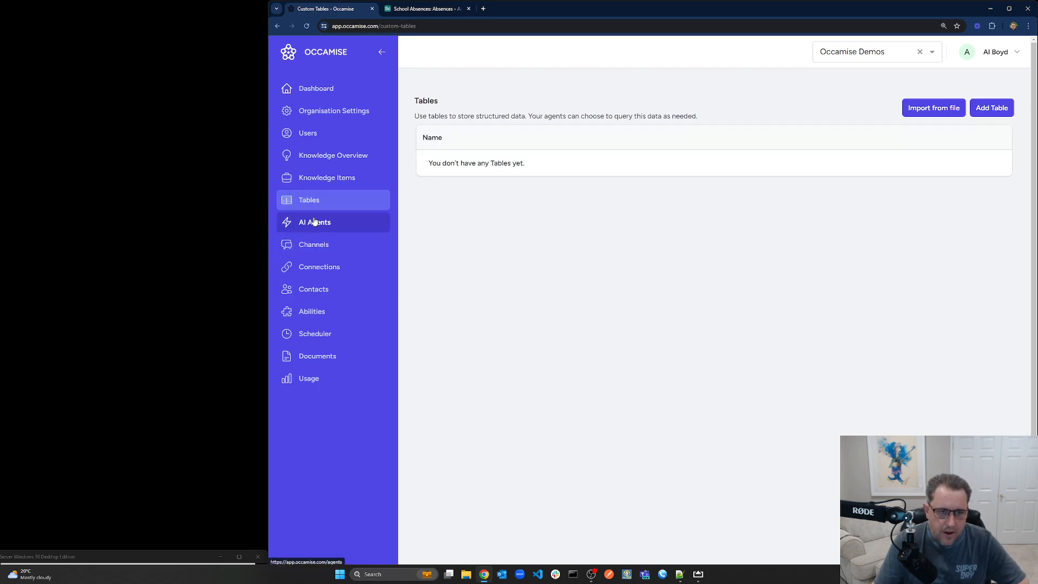
click(315, 222)
click(320, 88)
click(415, 9)
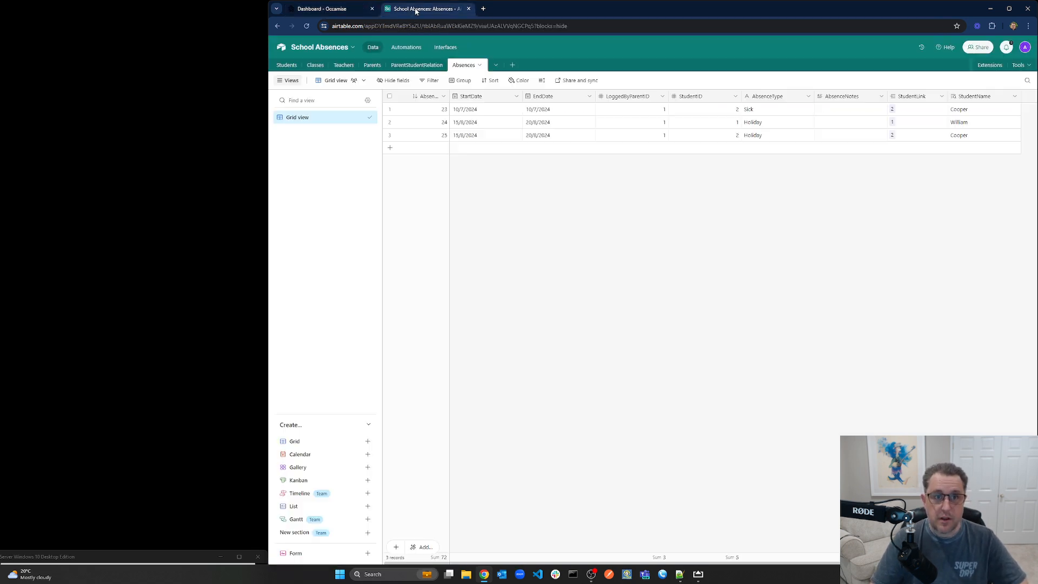